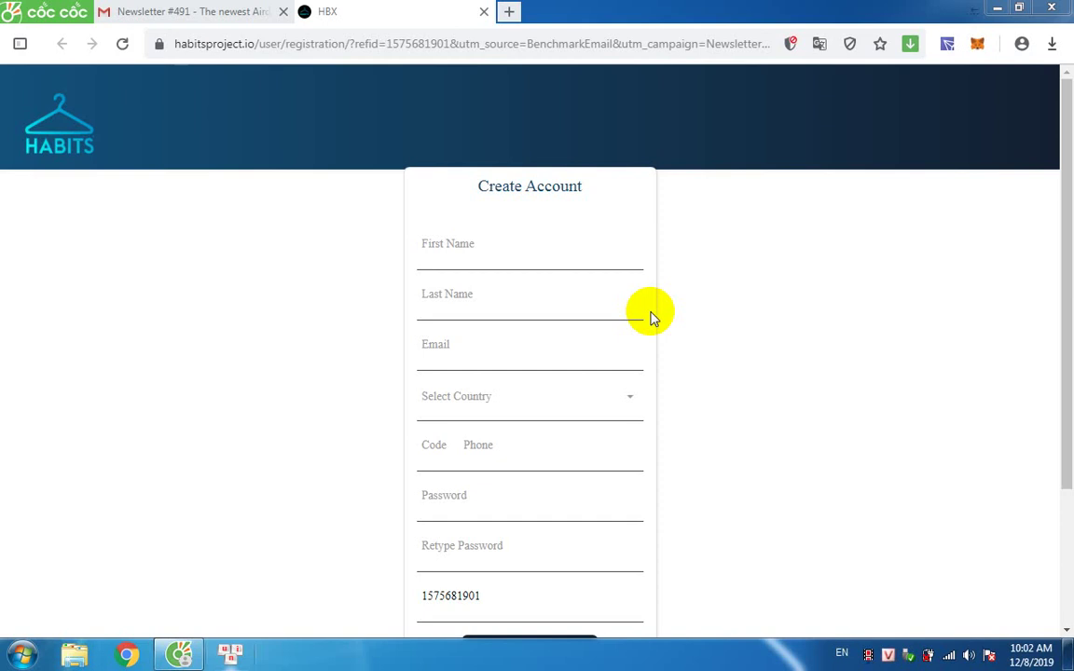
Fill in first name, last name and email from autofill, and enter the phone number.
{"action": "left_click_drag", "start_coordinate": [1063, 282], "coordinate": [916, 277]}
{"action": "left_click", "coordinate": [435, 193]}
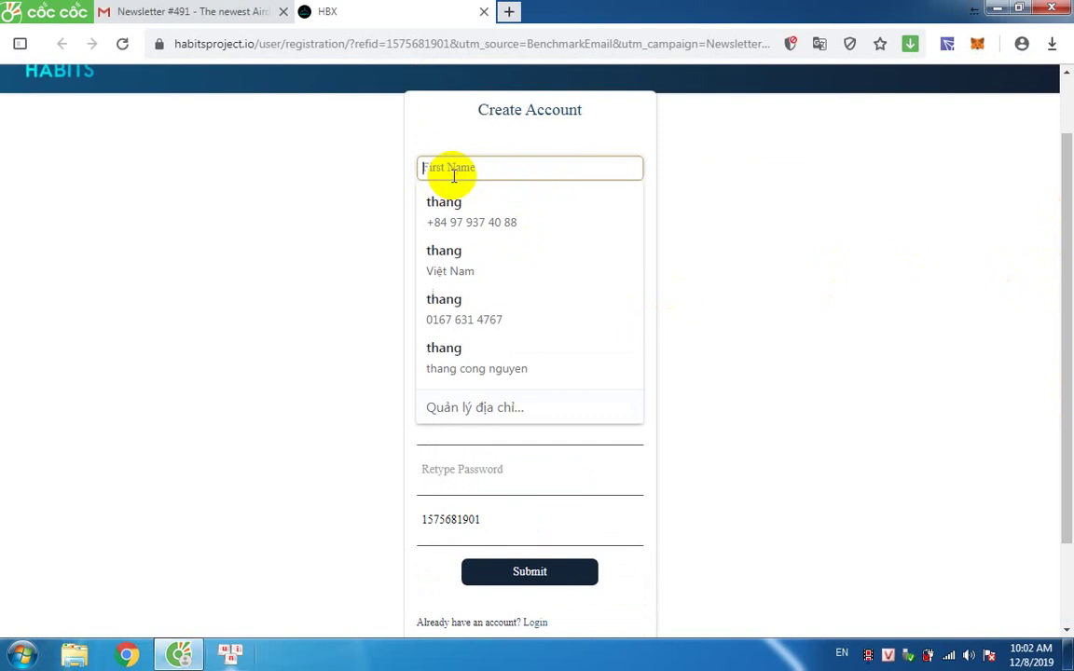
{"action": "left_click", "coordinate": [448, 212]}
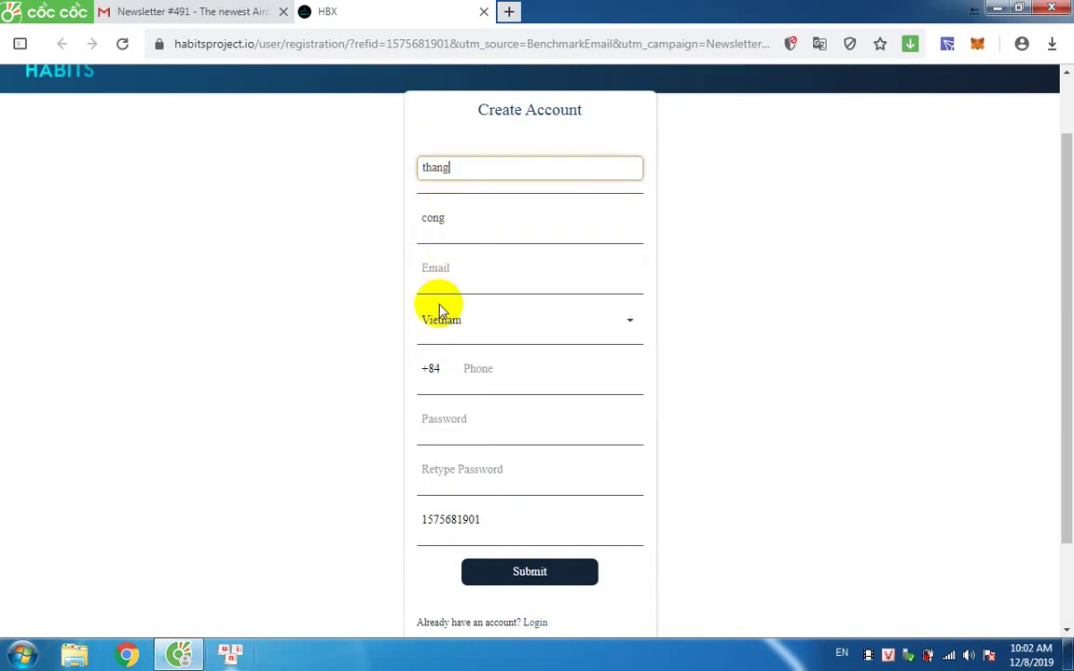
{"action": "left_click", "coordinate": [446, 276]}
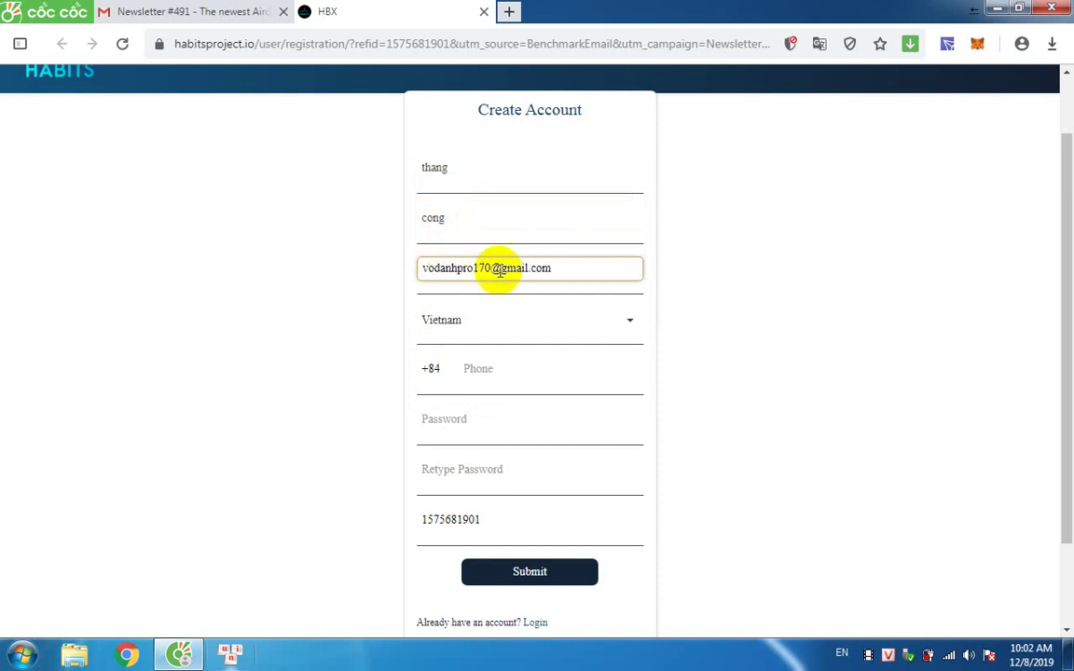
{"action": "left_click", "coordinate": [471, 369]}
{"action": "left_click", "coordinate": [490, 410]}
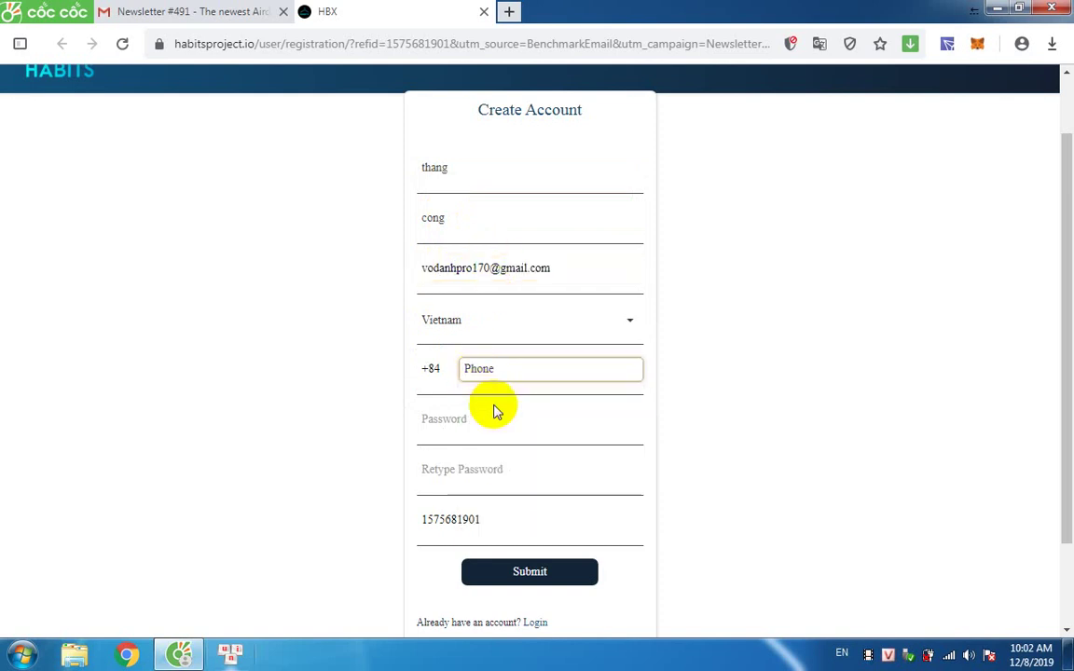
{"action": "left_click", "coordinate": [518, 365]}
{"action": "left_click", "coordinate": [538, 412]}
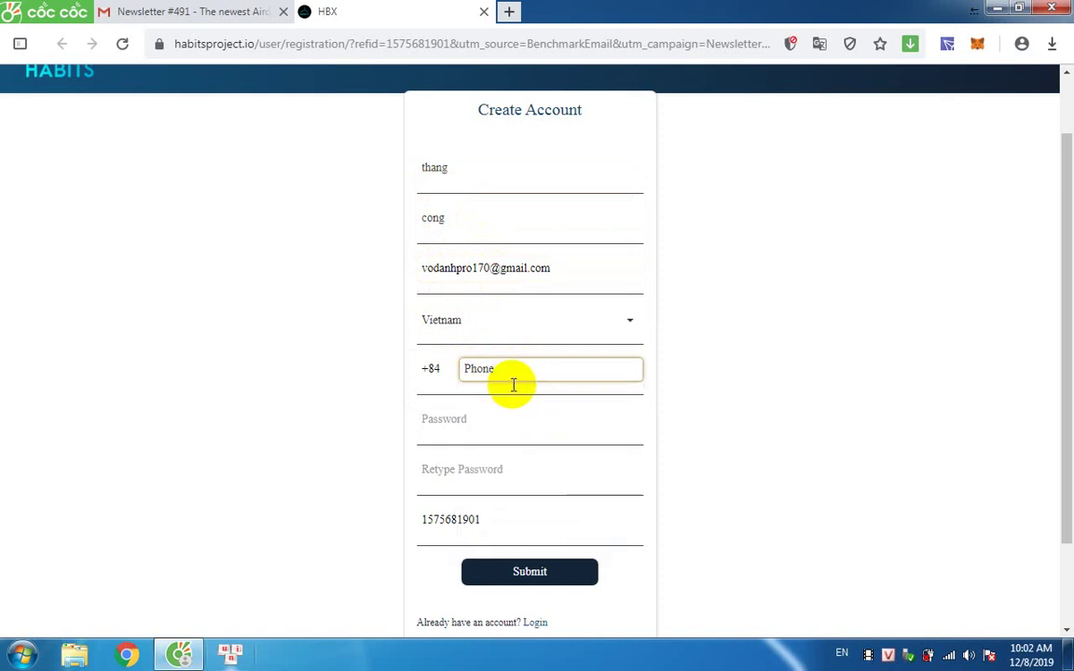
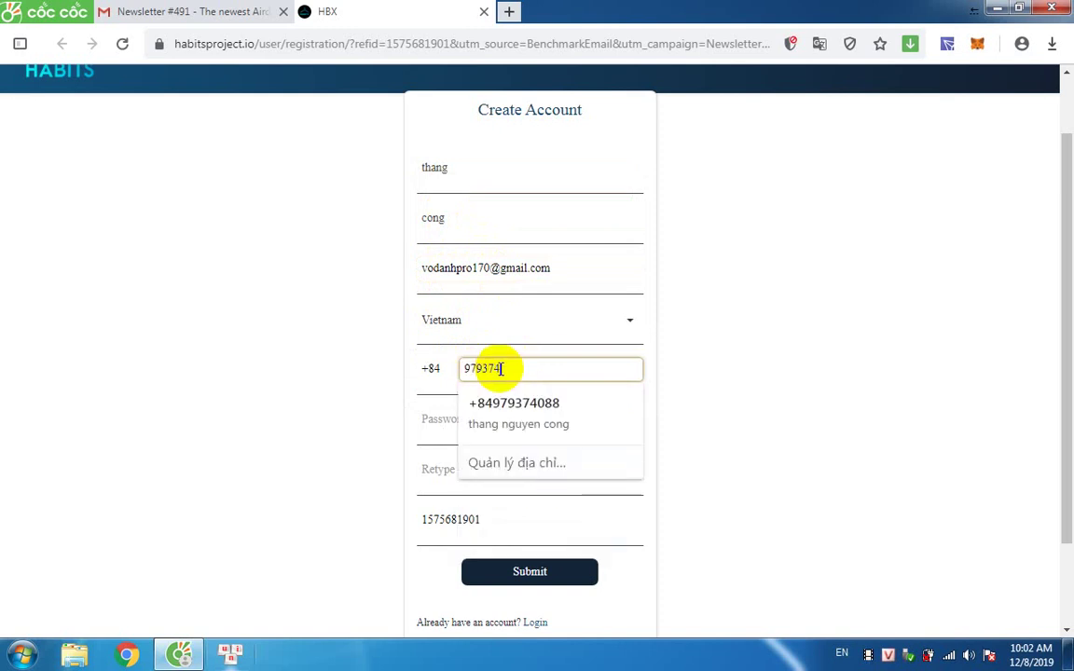
Enter and confirm the password, pass the reCAPTCHA check and submit the registration form.
{"action": "left_click", "coordinate": [412, 423]}
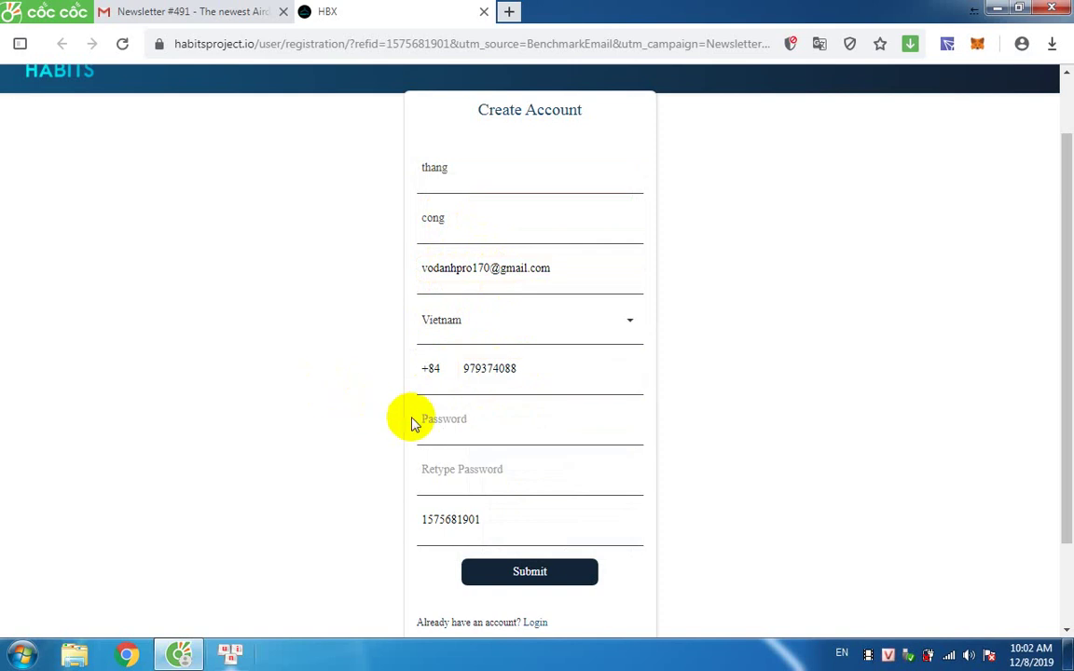
{"action": "left_click", "coordinate": [438, 420]}
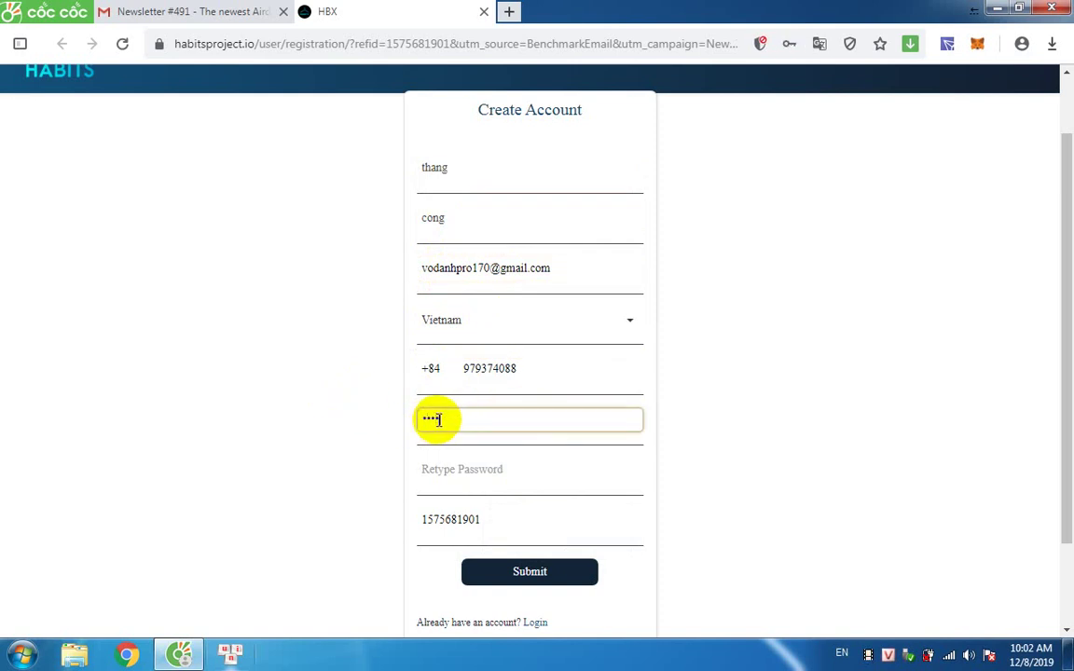
{"action": "left_click", "coordinate": [430, 476]}
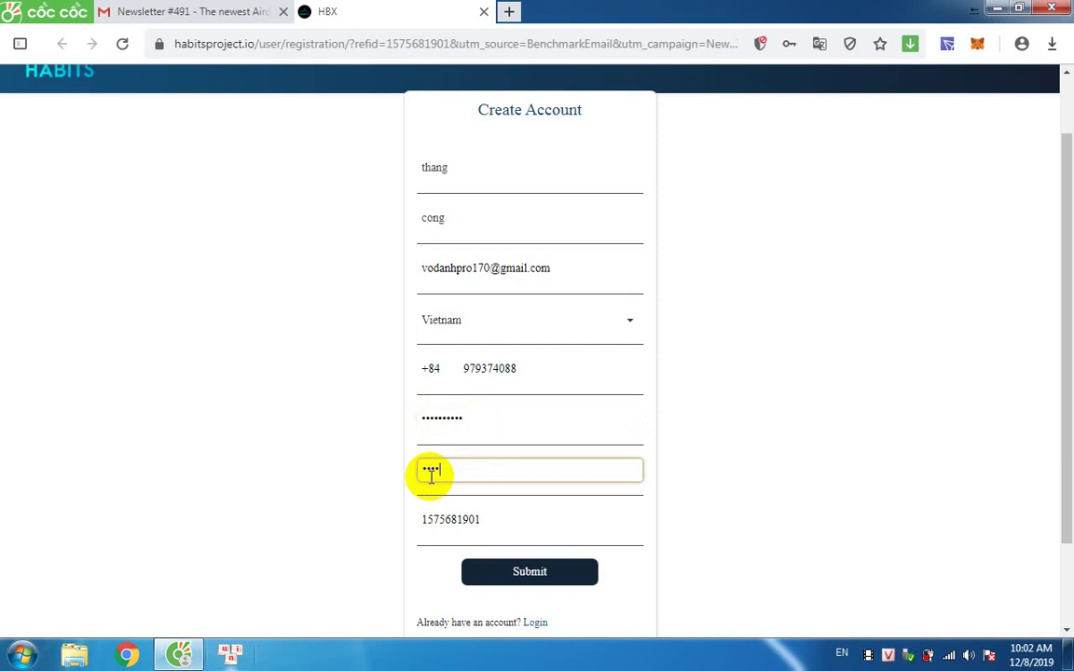
{"action": "scroll", "coordinate": [463, 496], "scroll_direction": "down", "scroll_amount": 2}
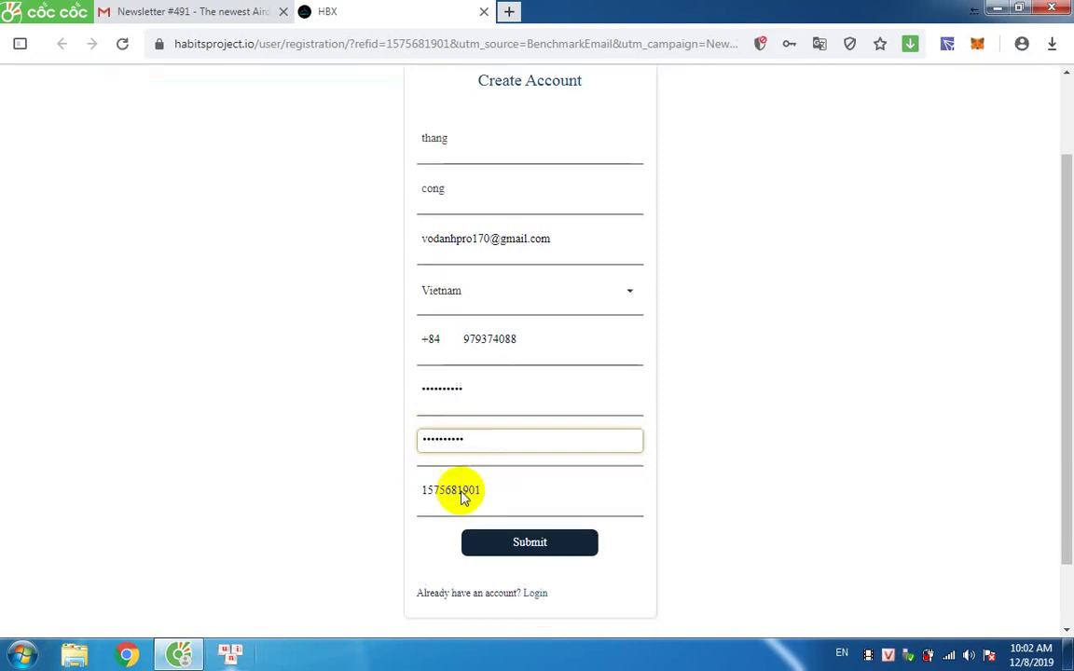
{"action": "left_click", "coordinate": [429, 579]}
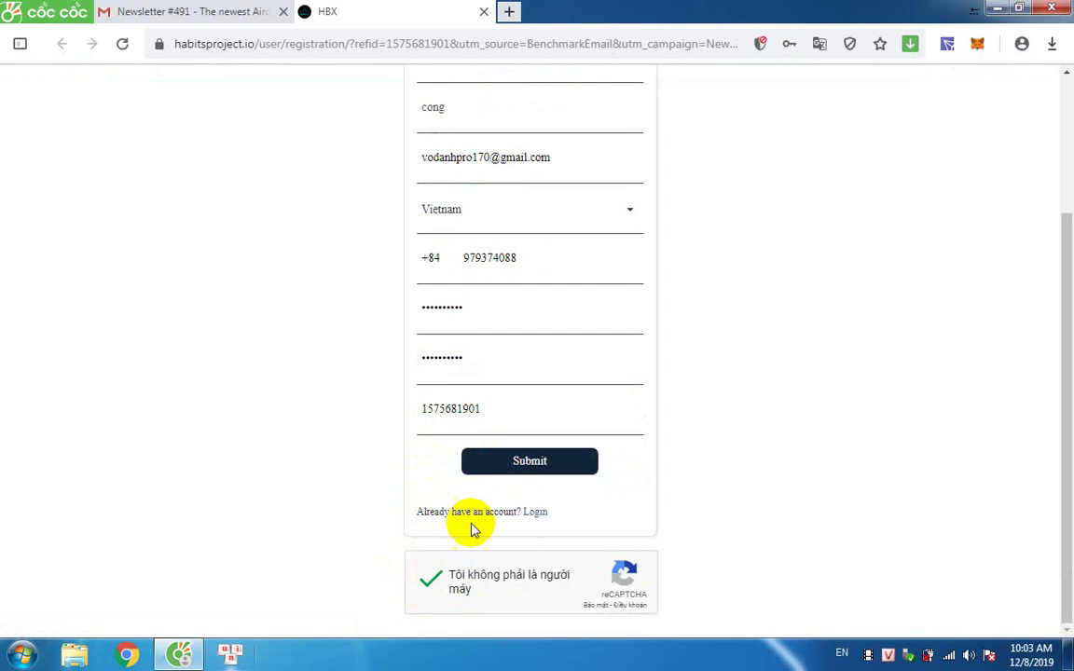
{"action": "left_click", "coordinate": [502, 455]}
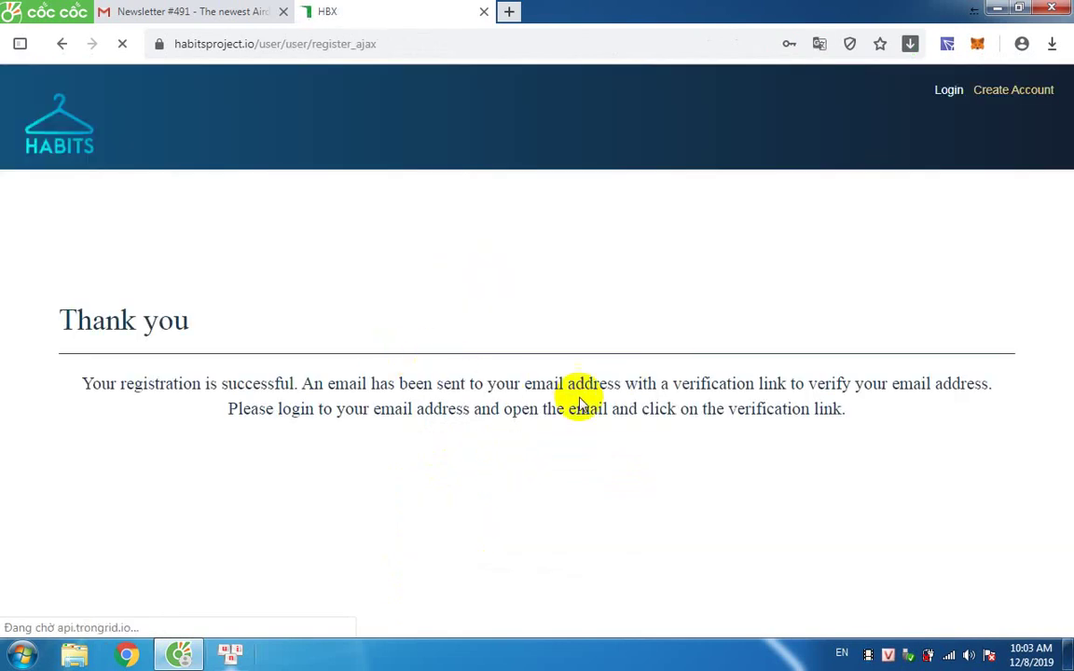
{"action": "left_click", "coordinate": [837, 244]}
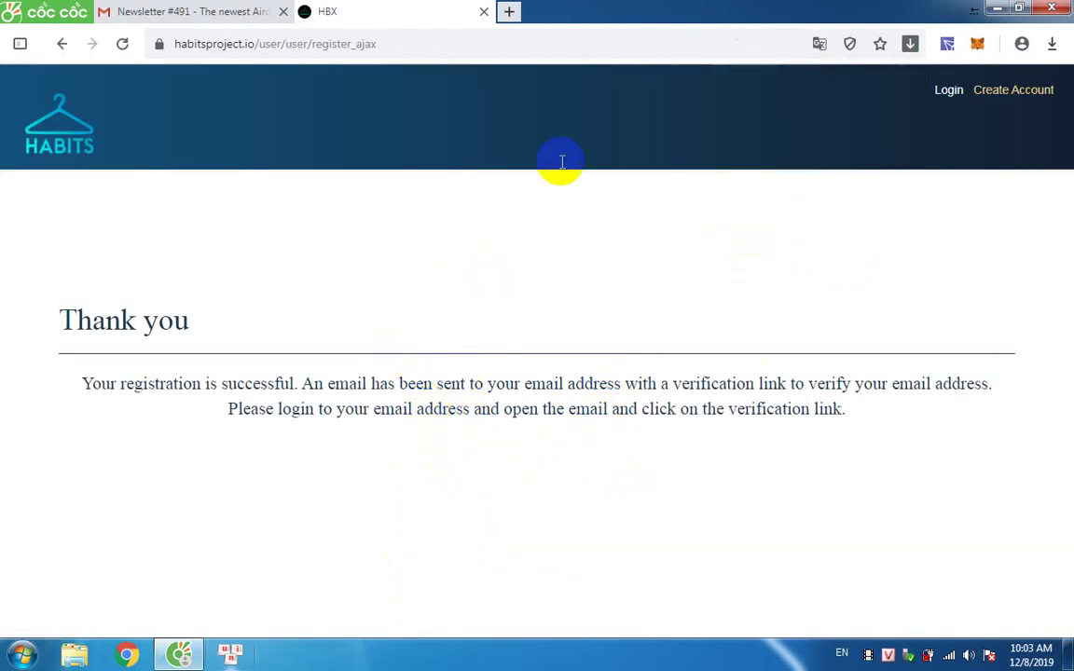
Open Gmail in a new tab and click Confirm Account in the HBX 'Activate Confirmation' email.
{"action": "left_click", "coordinate": [510, 12]}
{"action": "type", "text": "gma"}
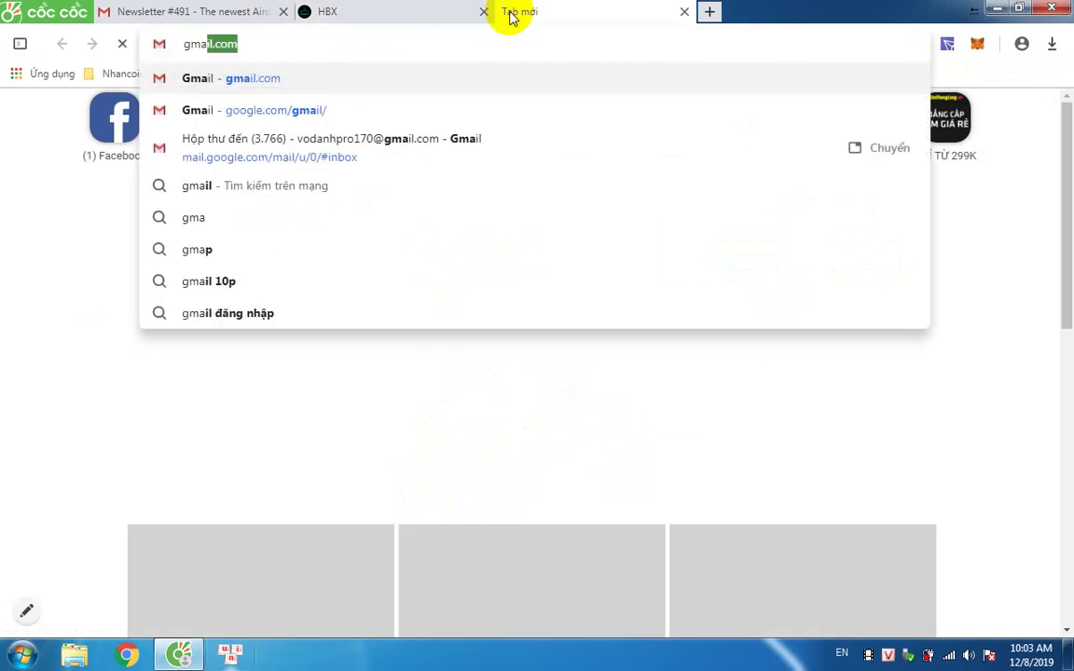
{"action": "key", "text": "Return"}
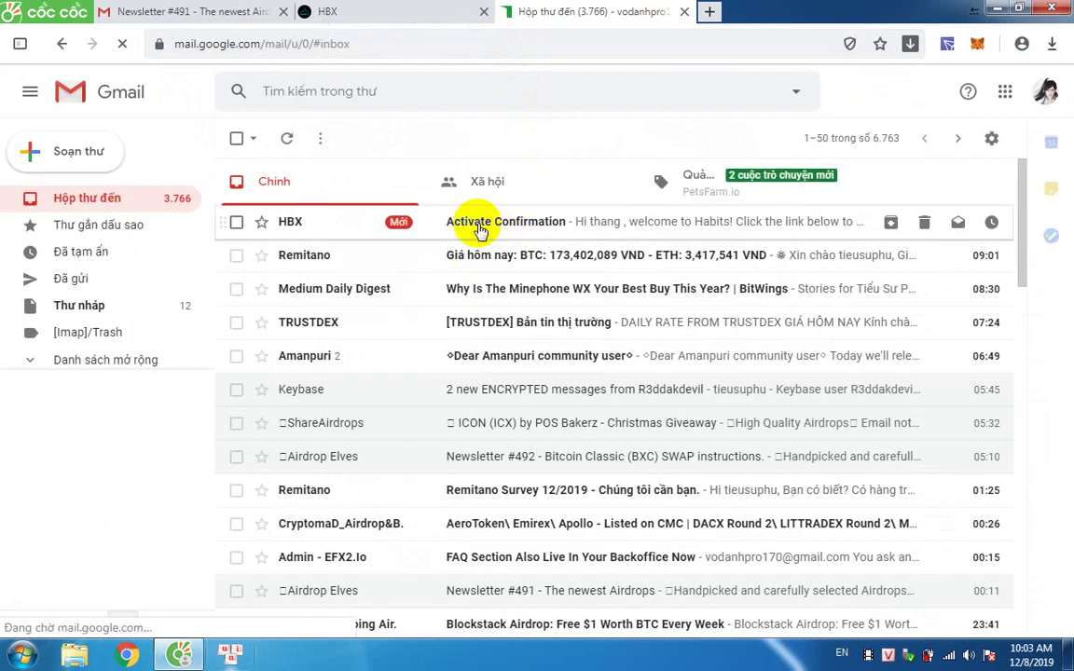
{"action": "left_click", "coordinate": [483, 231]}
{"action": "scroll", "coordinate": [559, 317], "scroll_direction": "down", "scroll_amount": 1}
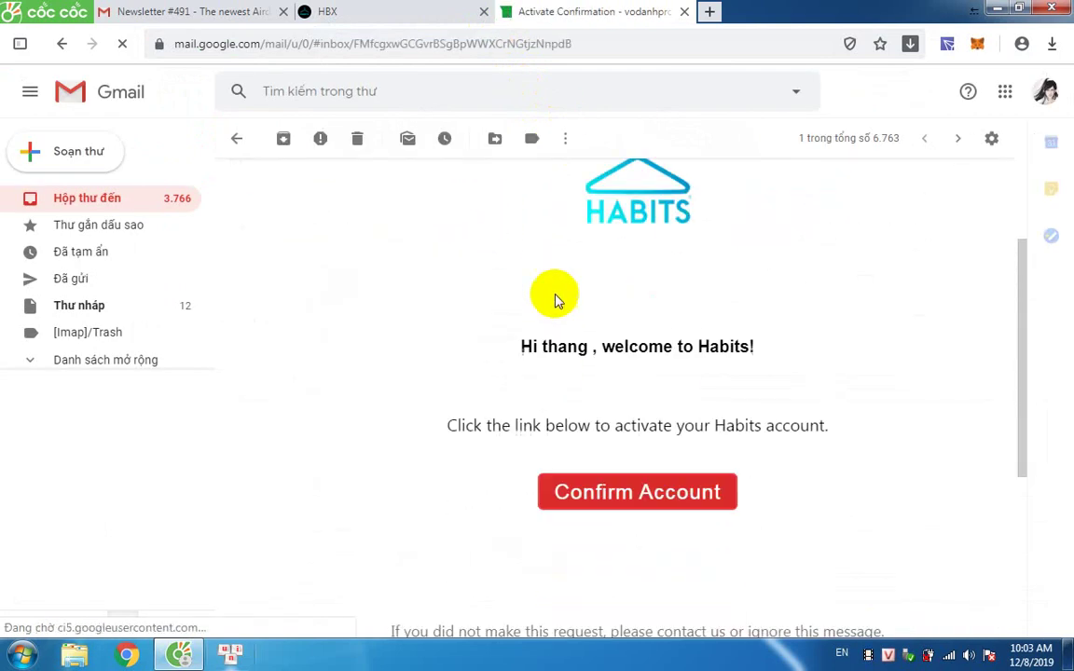
{"action": "left_click", "coordinate": [578, 490]}
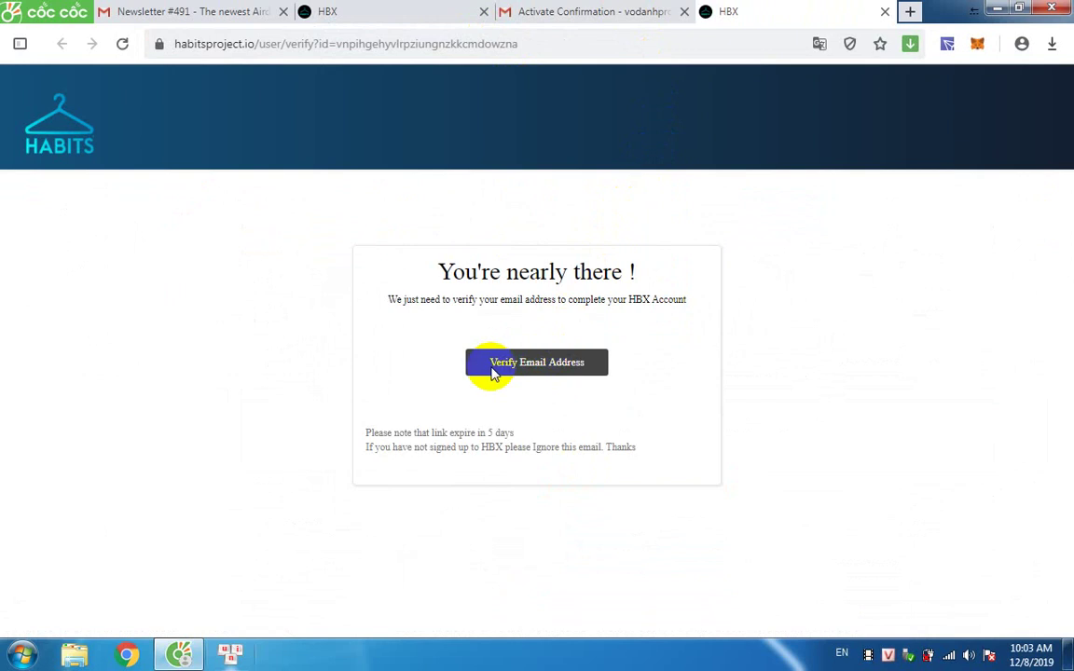
Verify the email address, then log in with the saved e-mail, password and reCAPTCHA check.
{"action": "left_click", "coordinate": [546, 364]}
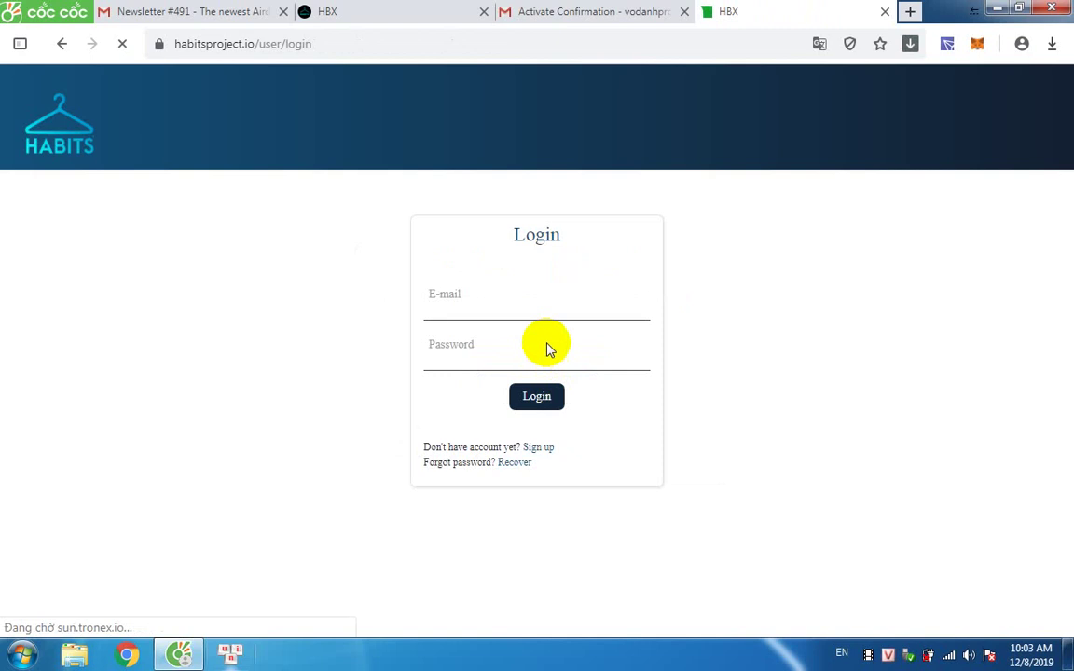
{"action": "left_click", "coordinate": [440, 297]}
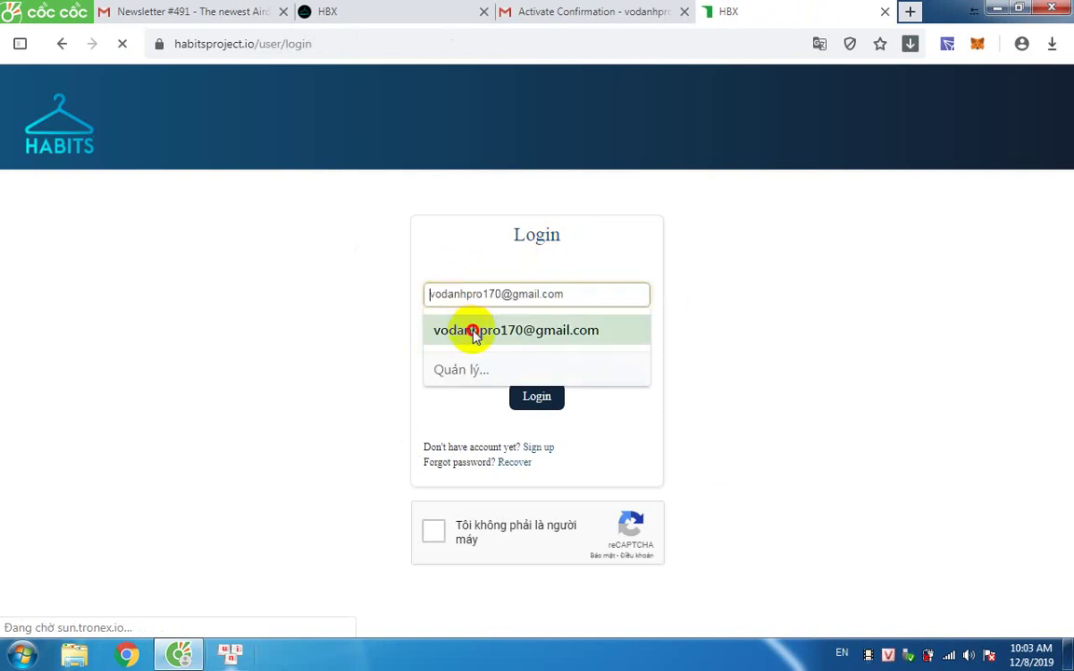
{"action": "left_click", "coordinate": [473, 332]}
{"action": "left_click", "coordinate": [459, 352]}
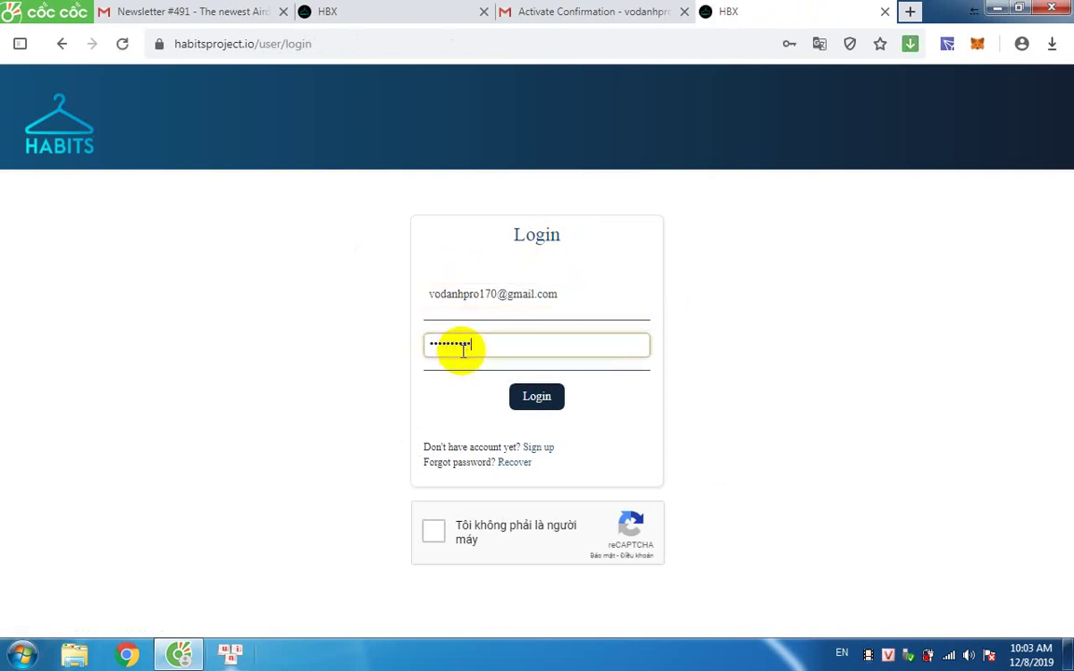
{"action": "left_click", "coordinate": [433, 530]}
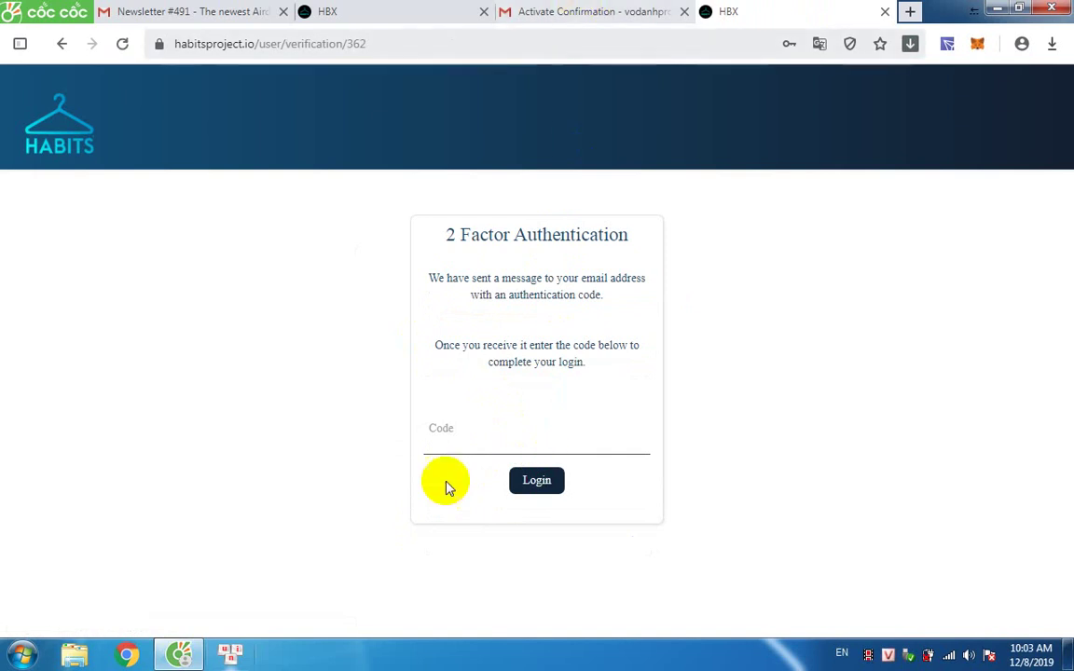
Copy the code from the '2 Factor Authentication Code' email and paste it into the Habits Code field.
{"action": "left_click", "coordinate": [578, 11]}
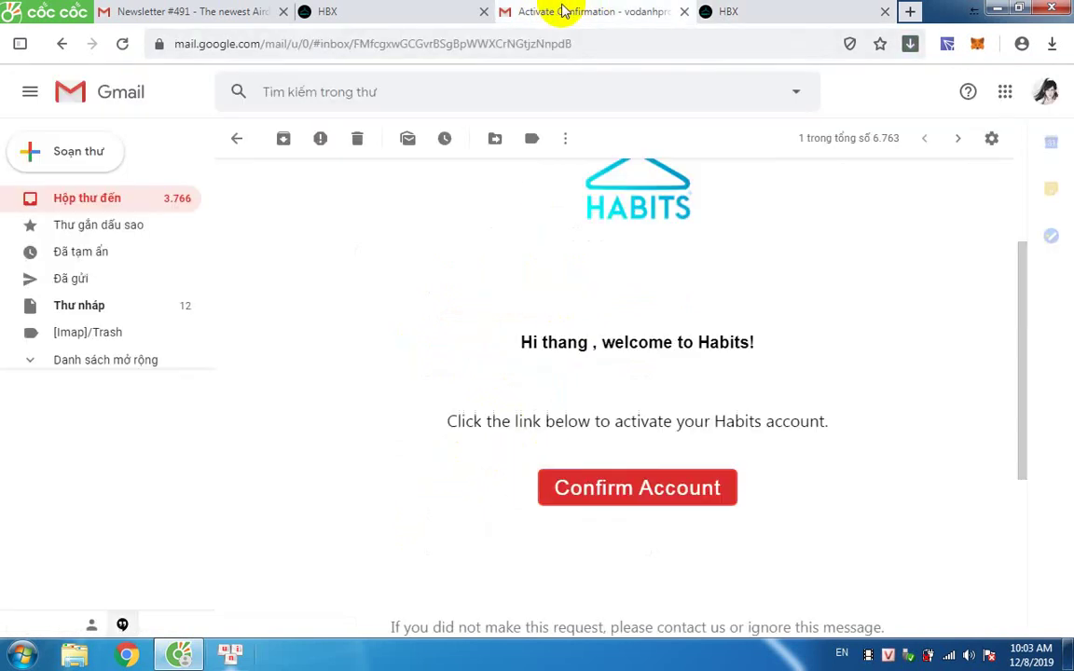
{"action": "left_click", "coordinate": [110, 199]}
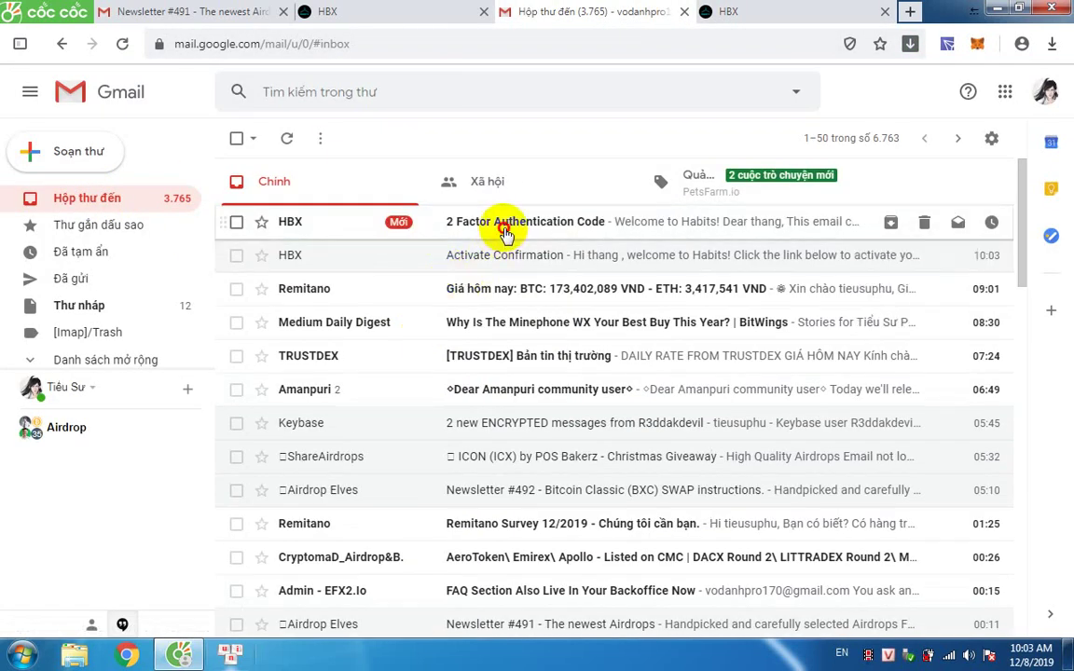
{"action": "left_click", "coordinate": [503, 224]}
{"action": "scroll", "coordinate": [606, 559], "scroll_direction": "down", "scroll_amount": 4}
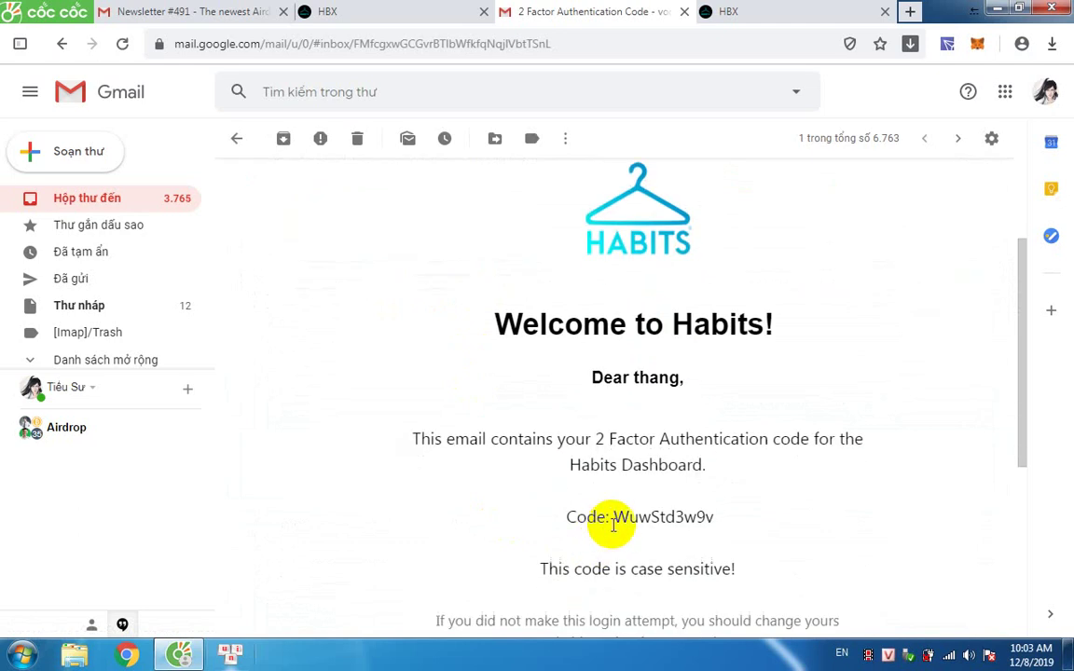
{"action": "left_click_drag", "start_coordinate": [614, 349], "coordinate": [740, 347]}
{"action": "key", "text": "ctrl+c"}
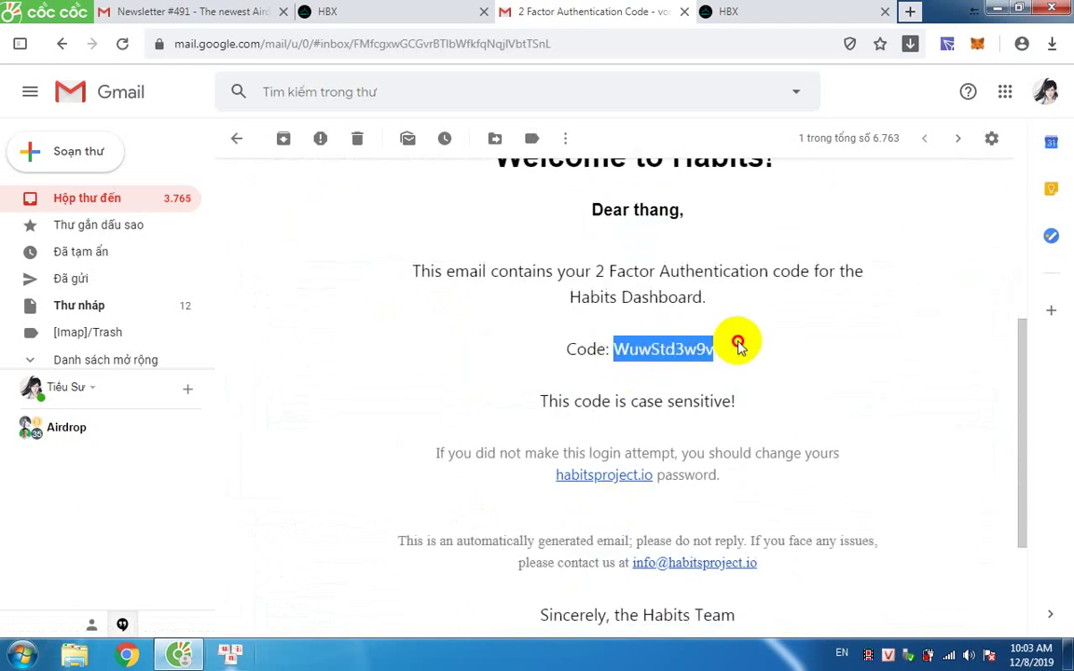
{"action": "left_click", "coordinate": [731, 13]}
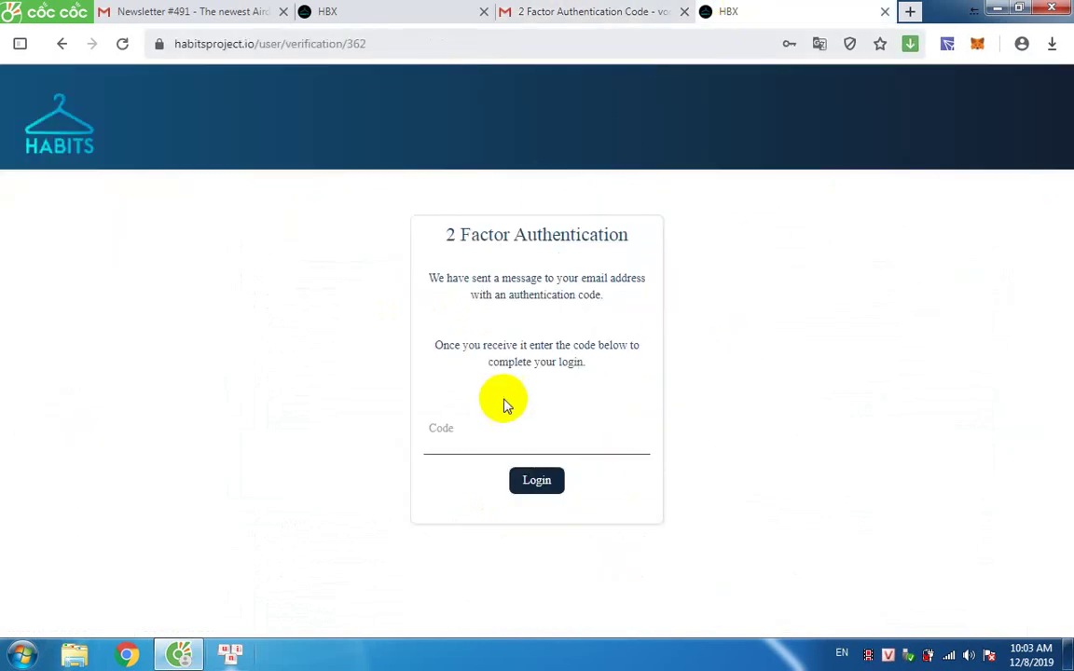
{"action": "left_click", "coordinate": [475, 431]}
{"action": "key", "text": "ctrl+v"}
Log in with the 2FA code, open the 1.1 Telegram Group task and follow the Telegram Channel link.
{"action": "left_click", "coordinate": [532, 490]}
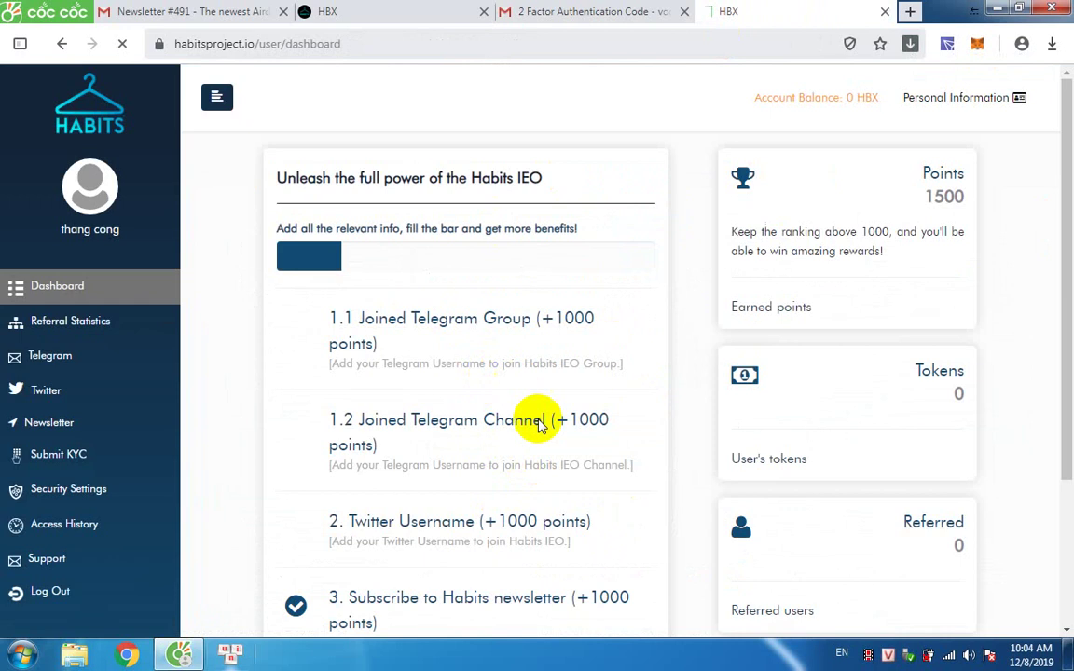
{"action": "scroll", "coordinate": [483, 372], "scroll_direction": "down", "scroll_amount": 2}
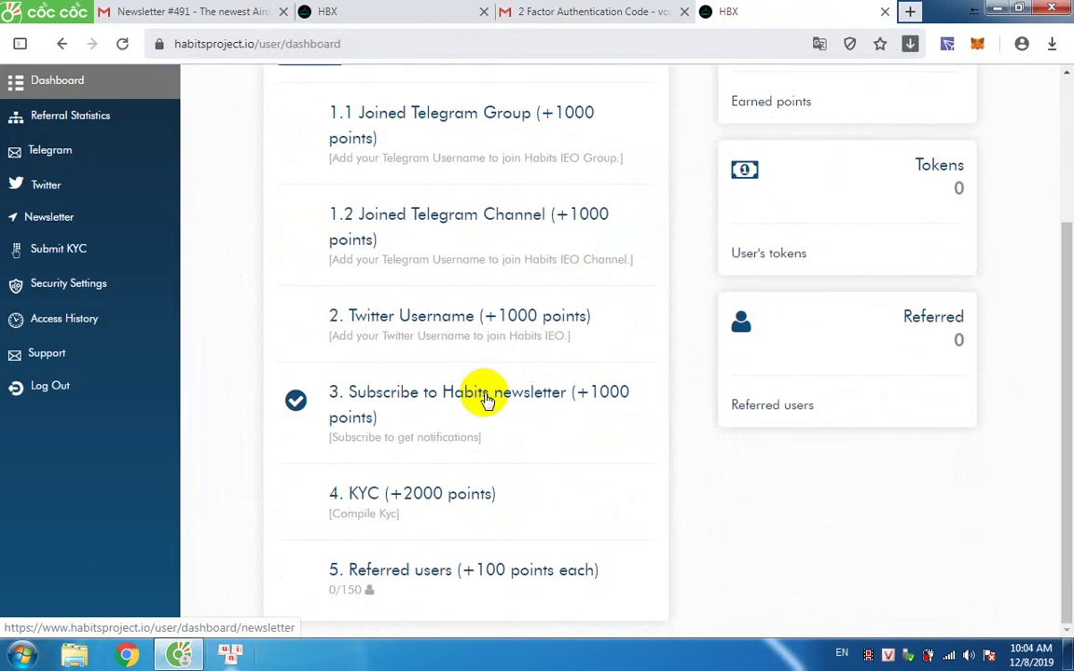
{"action": "scroll", "coordinate": [483, 397], "scroll_direction": "up", "scroll_amount": 2}
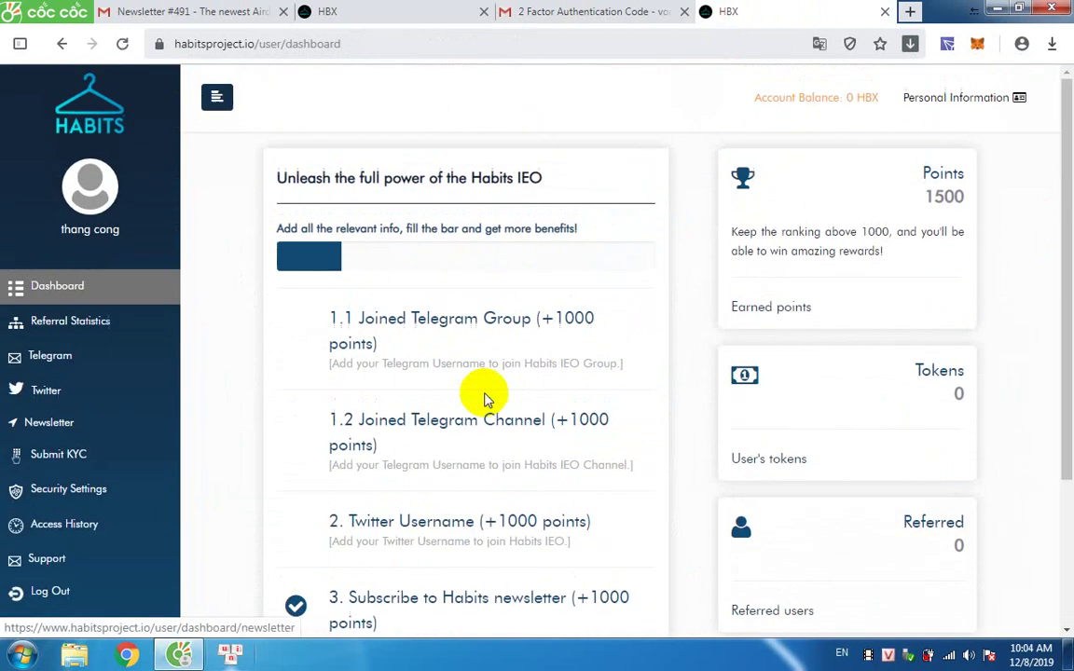
{"action": "left_click", "coordinate": [490, 324]}
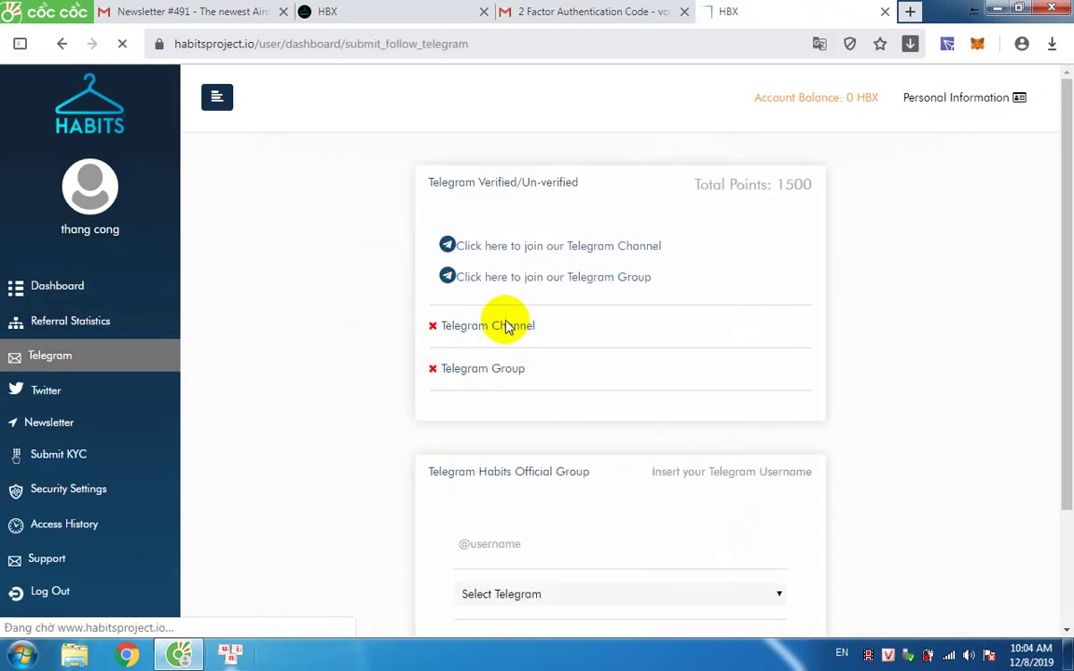
{"action": "left_click", "coordinate": [584, 248]}
Open the Habits Official News Channel in Telegram Web and dismiss the join error.
{"action": "left_click", "coordinate": [693, 9]}
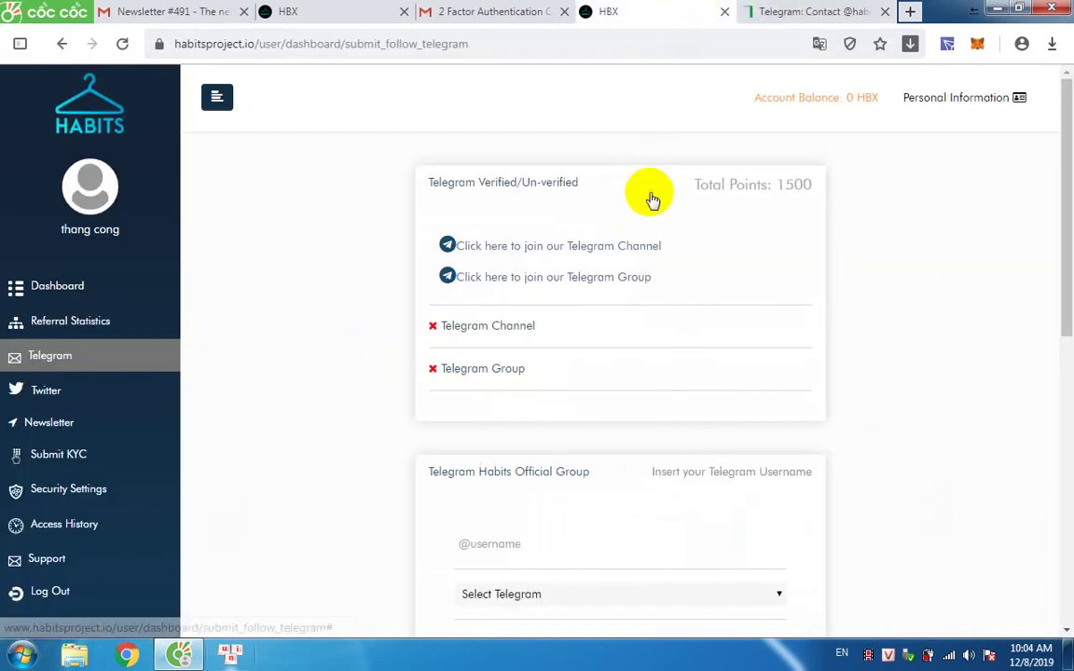
{"action": "scroll", "coordinate": [652, 200], "scroll_direction": "down", "scroll_amount": 1}
{"action": "left_click", "coordinate": [815, 9]}
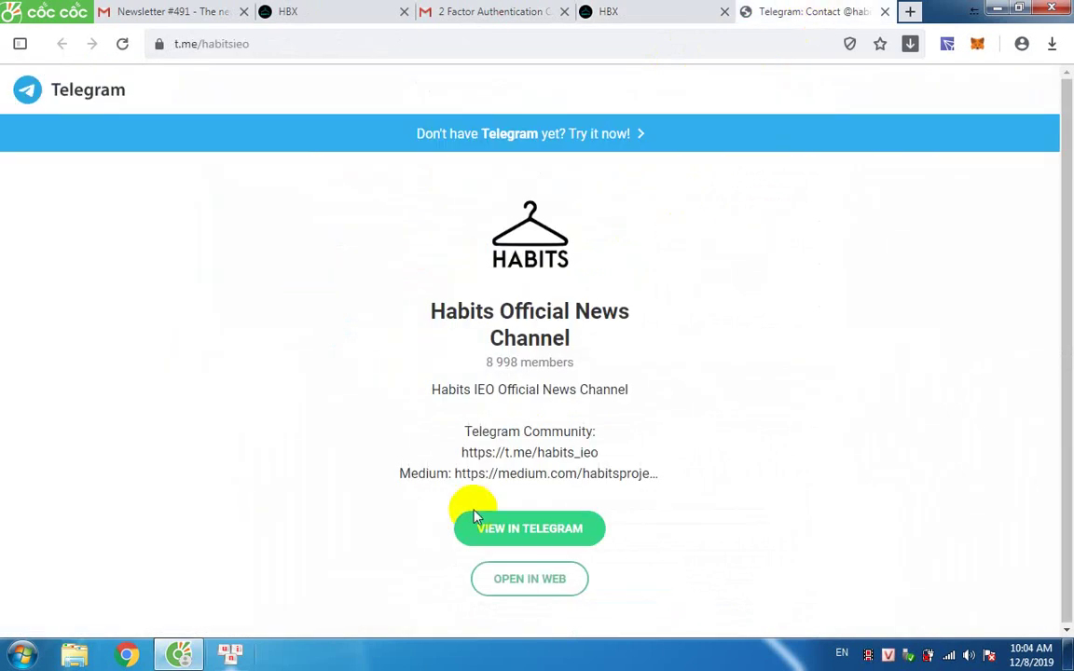
{"action": "left_click", "coordinate": [506, 576]}
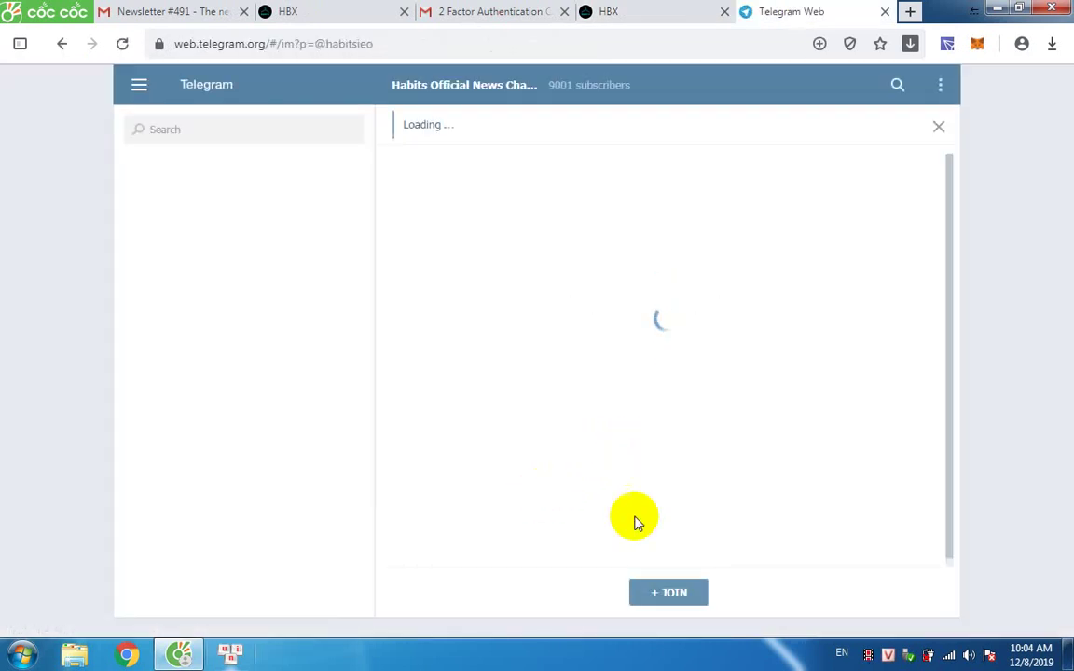
{"action": "left_click", "coordinate": [654, 596]}
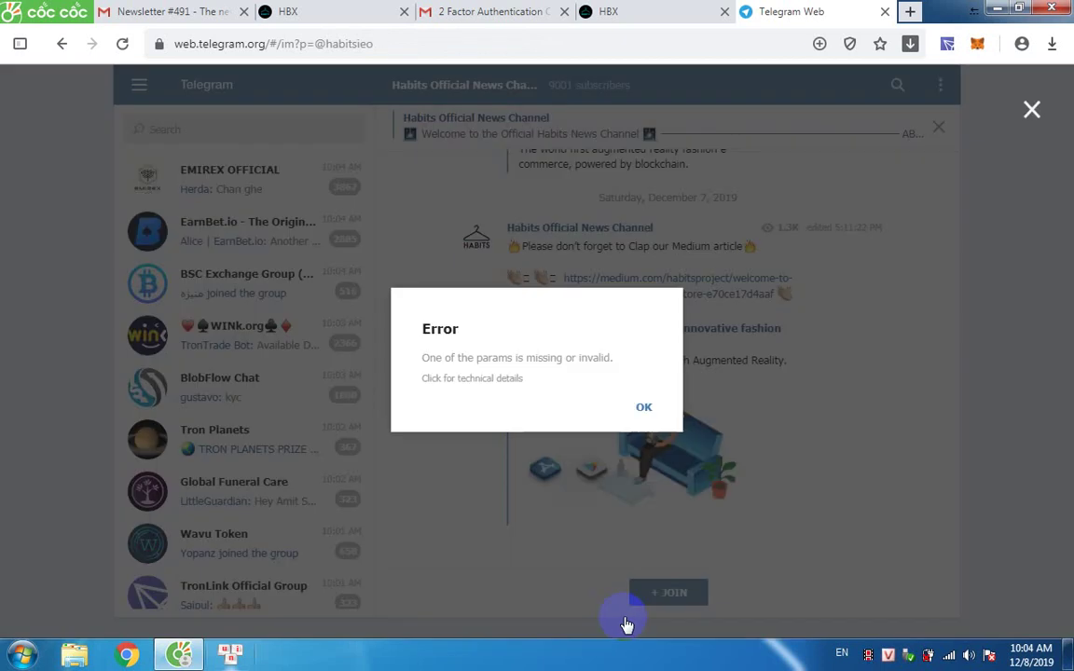
{"action": "left_click", "coordinate": [645, 410]}
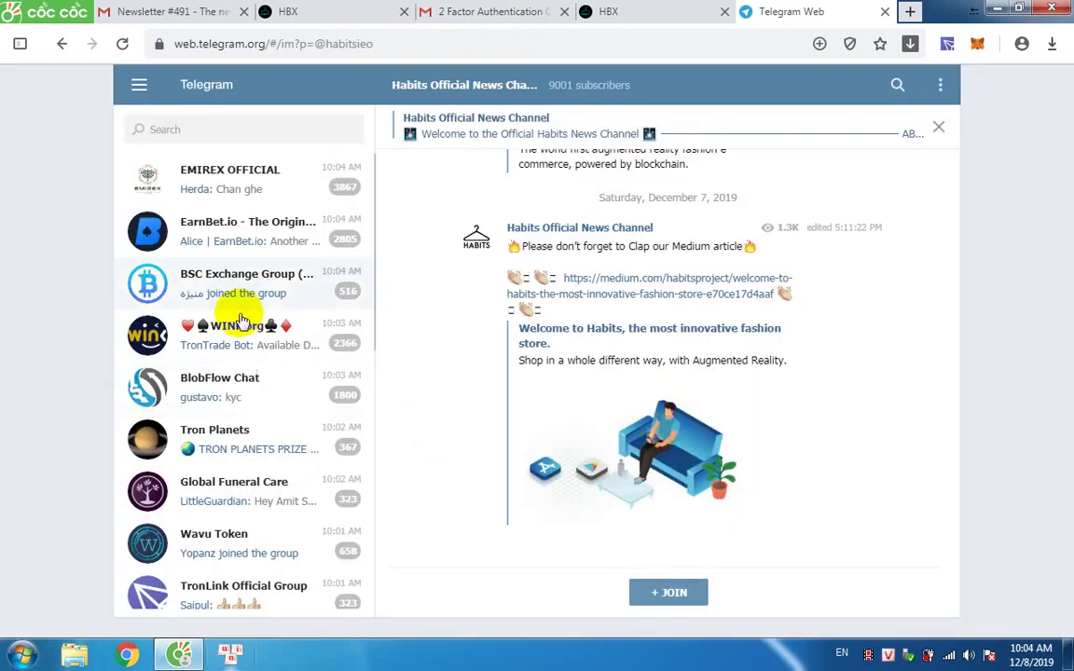
Leave the RSK Official Community group via its group info.
{"action": "scroll", "coordinate": [238, 425], "scroll_direction": "down", "scroll_amount": 2}
{"action": "scroll", "coordinate": [232, 279], "scroll_direction": "down", "scroll_amount": 2}
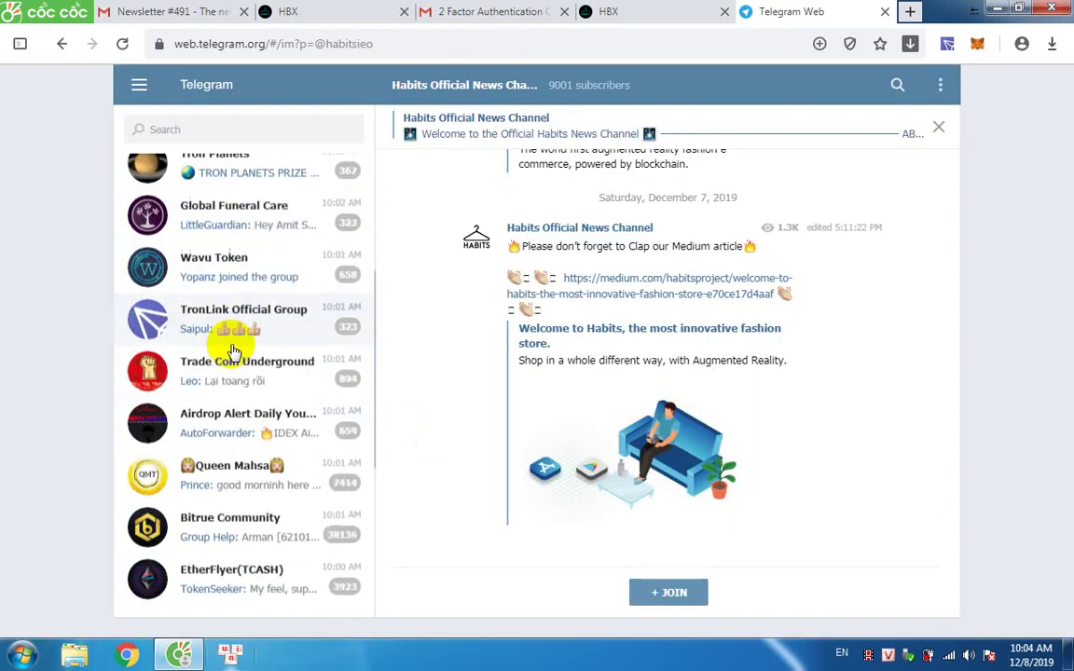
{"action": "scroll", "coordinate": [240, 408], "scroll_direction": "down", "scroll_amount": 3}
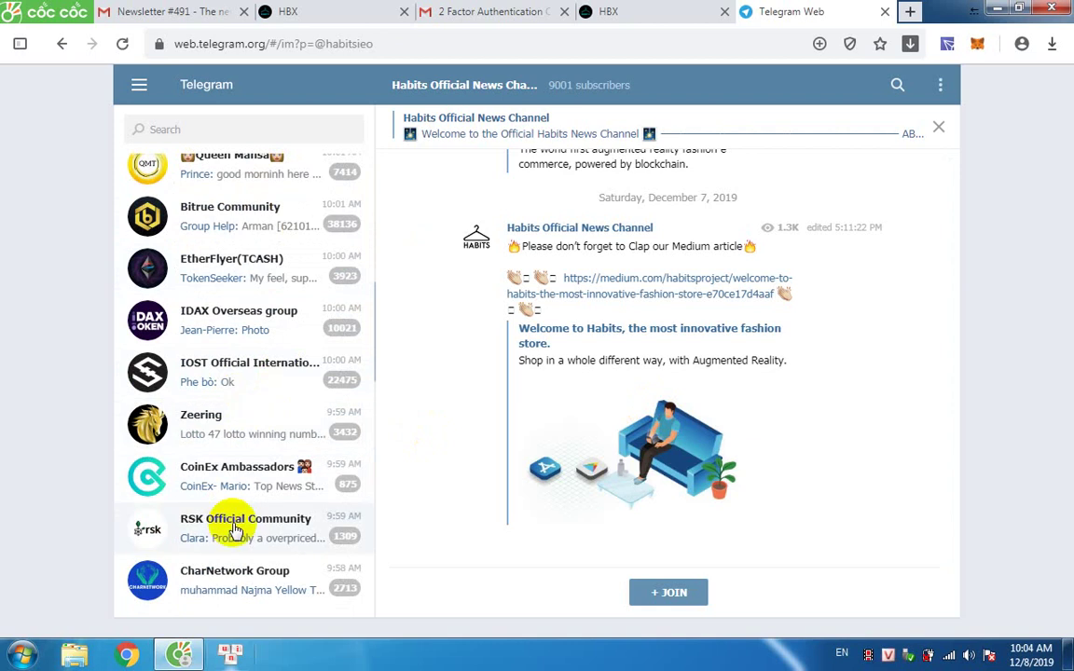
{"action": "left_click", "coordinate": [235, 530]}
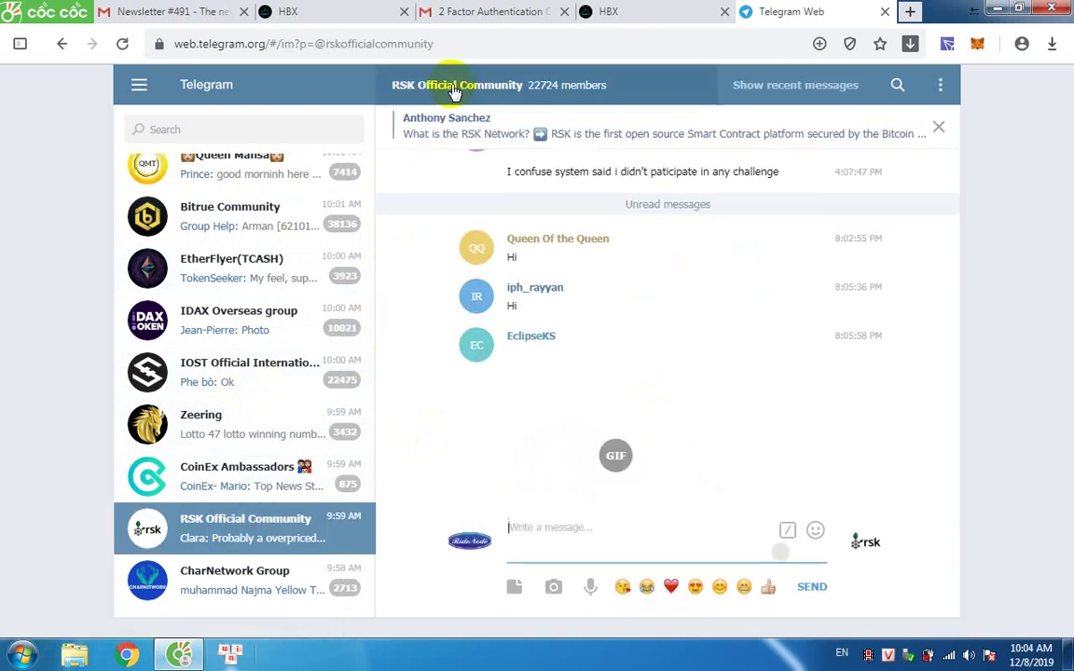
{"action": "left_click", "coordinate": [522, 93]}
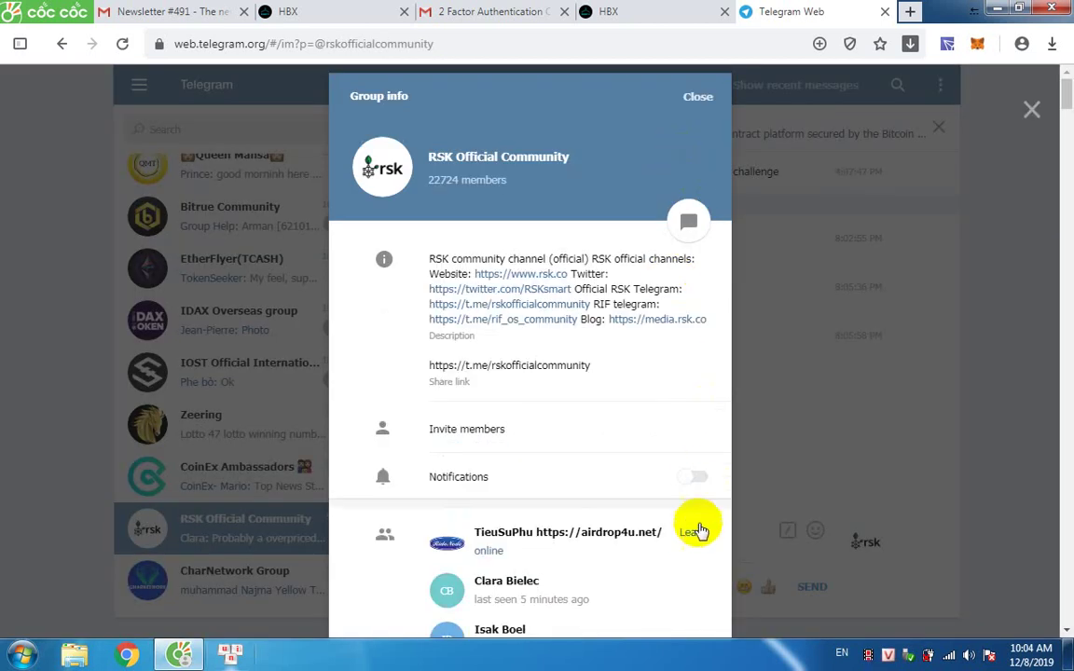
{"action": "left_click", "coordinate": [693, 538]}
{"action": "left_click", "coordinate": [641, 419]}
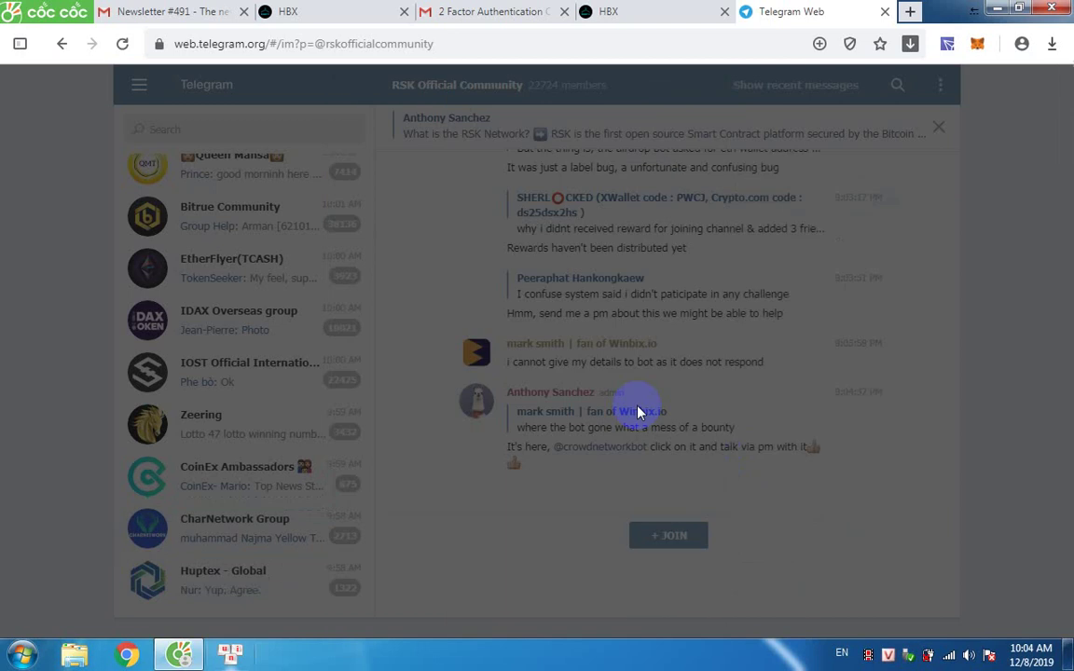
Leave the Platon Finance group via its group info.
{"action": "scroll", "coordinate": [233, 427], "scroll_direction": "down", "scroll_amount": 5}
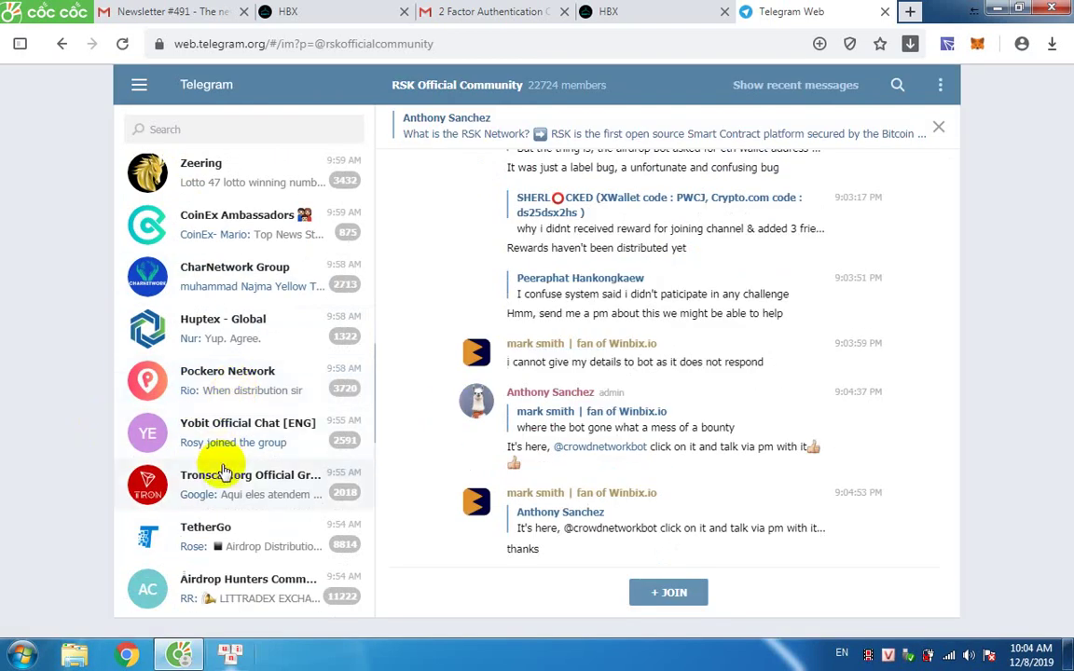
{"action": "scroll", "coordinate": [223, 452], "scroll_direction": "down", "scroll_amount": 7}
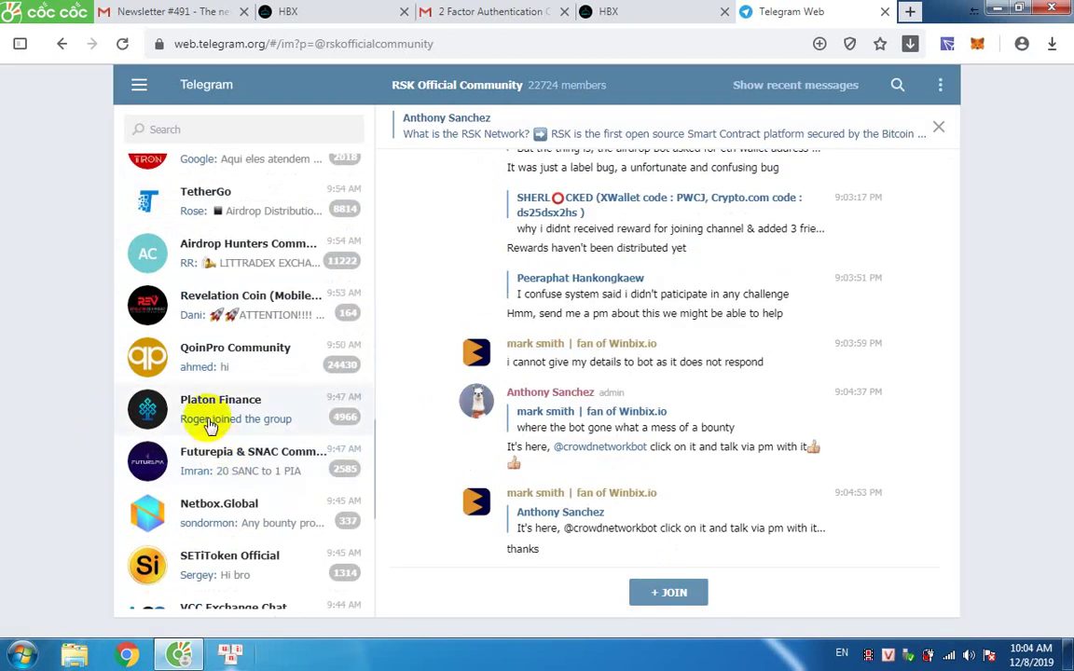
{"action": "left_click", "coordinate": [224, 431]}
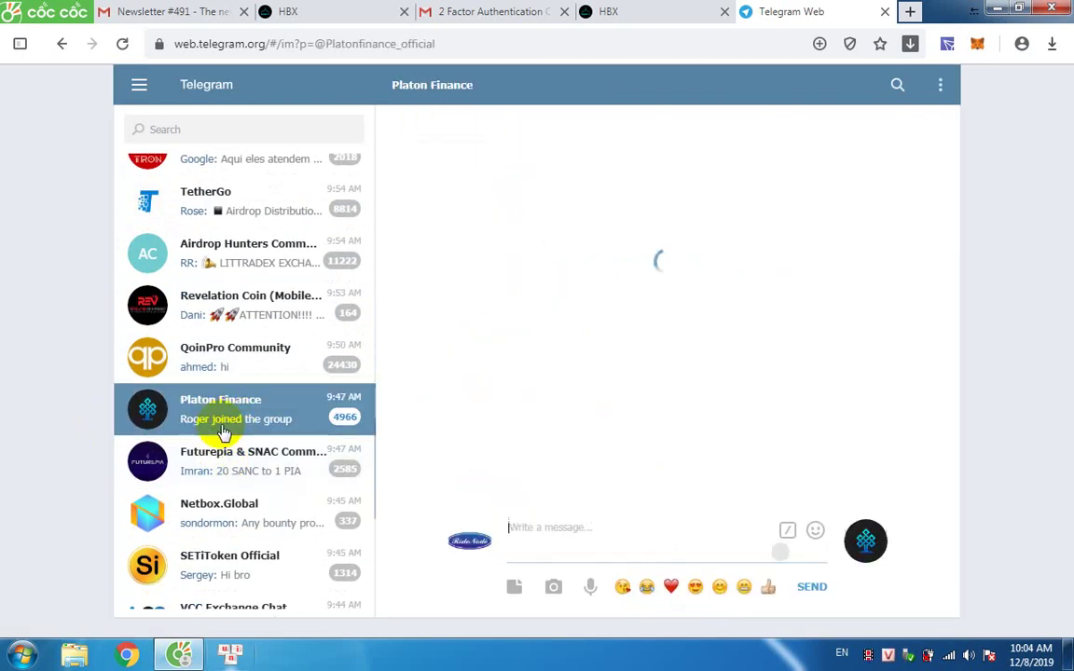
{"action": "left_click", "coordinate": [424, 88]}
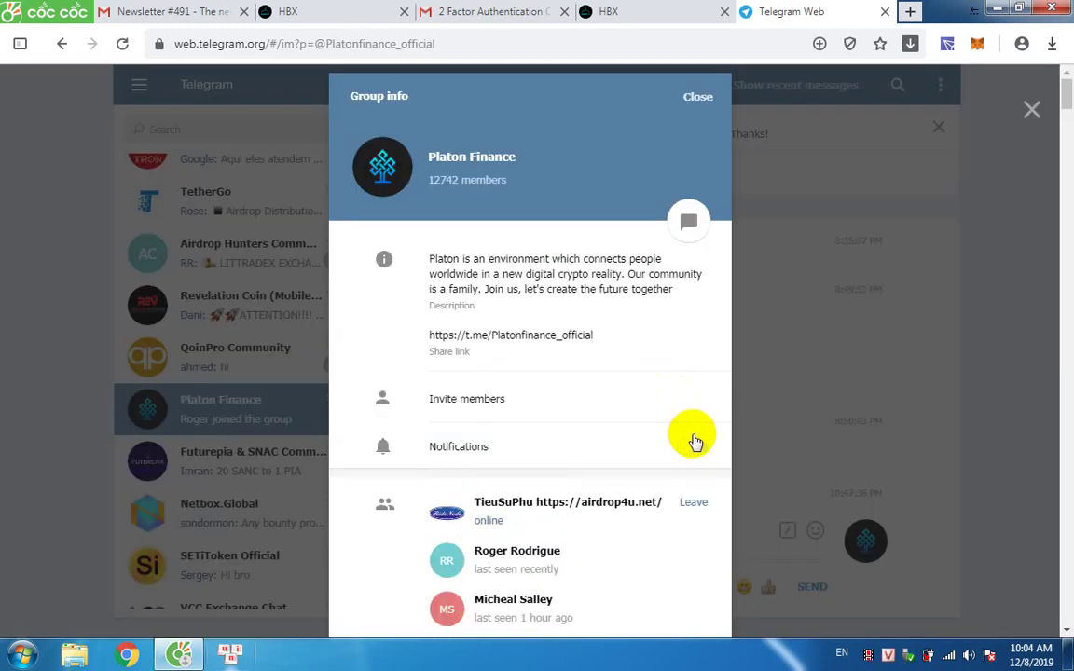
{"action": "left_click", "coordinate": [694, 506]}
{"action": "left_click", "coordinate": [649, 425]}
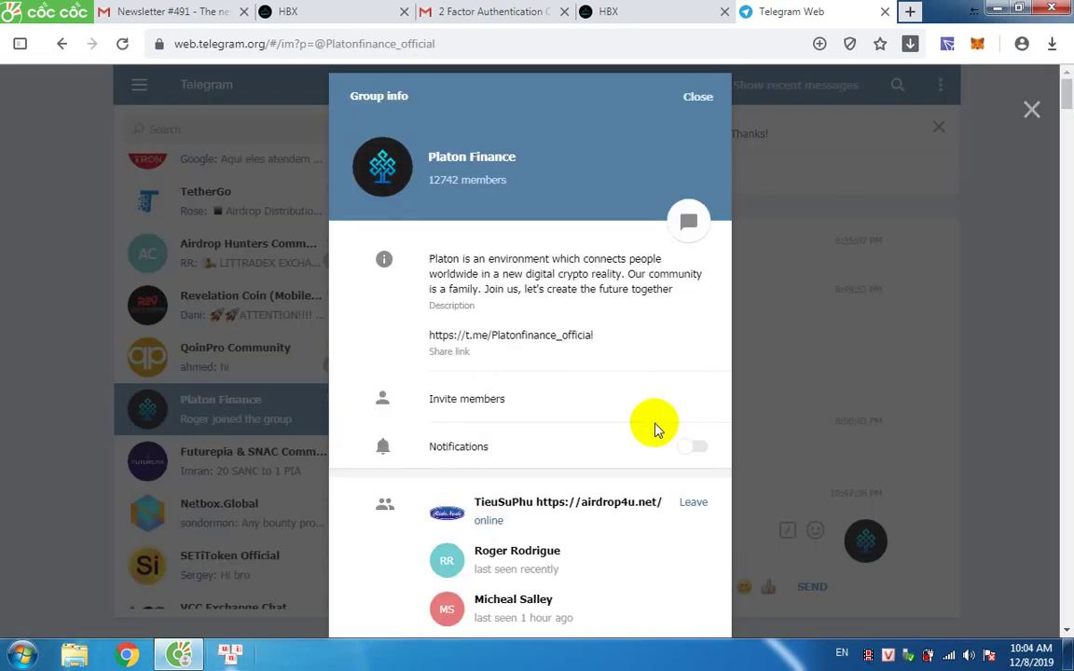
Open the Habits Official Community group link in Telegram Web and join it.
{"action": "left_click", "coordinate": [58, 44]}
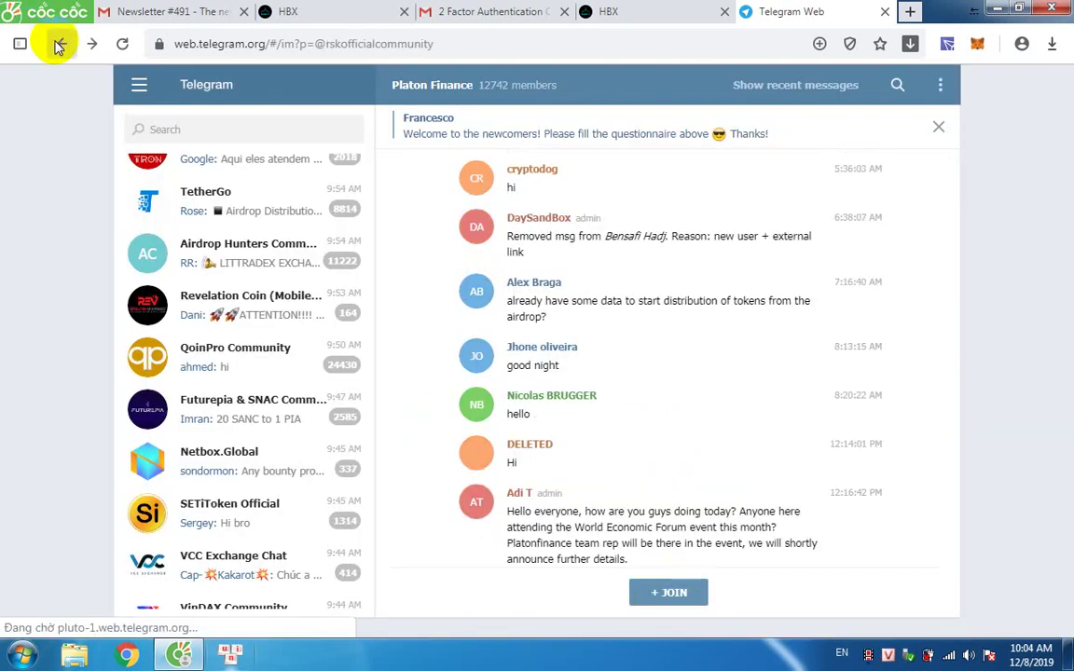
{"action": "left_click", "coordinate": [58, 43]}
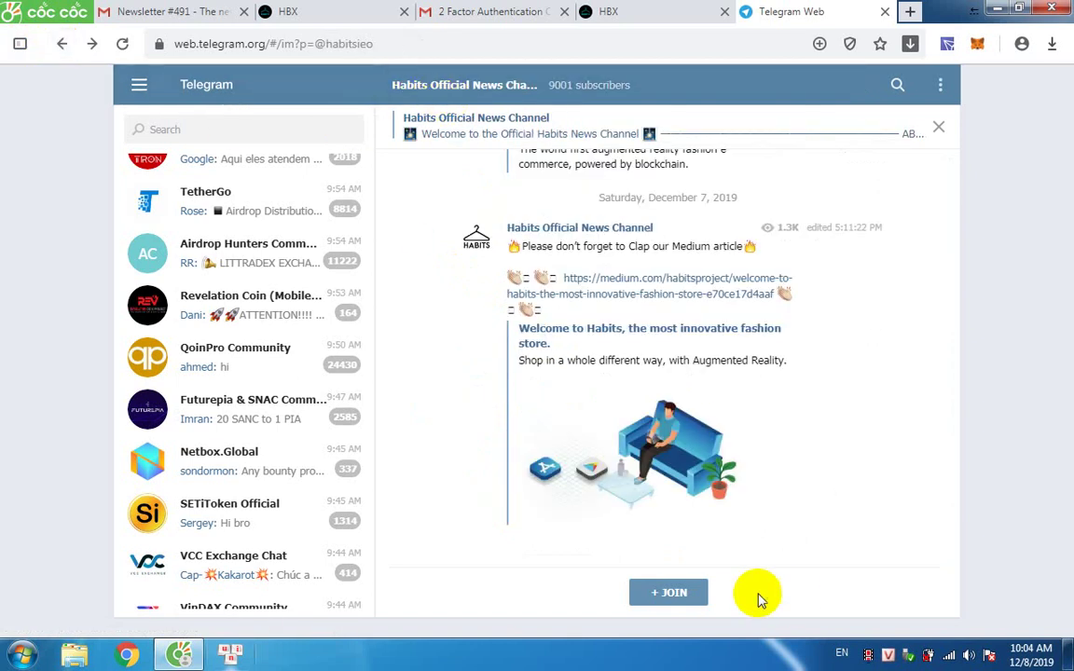
{"action": "left_click", "coordinate": [658, 12]}
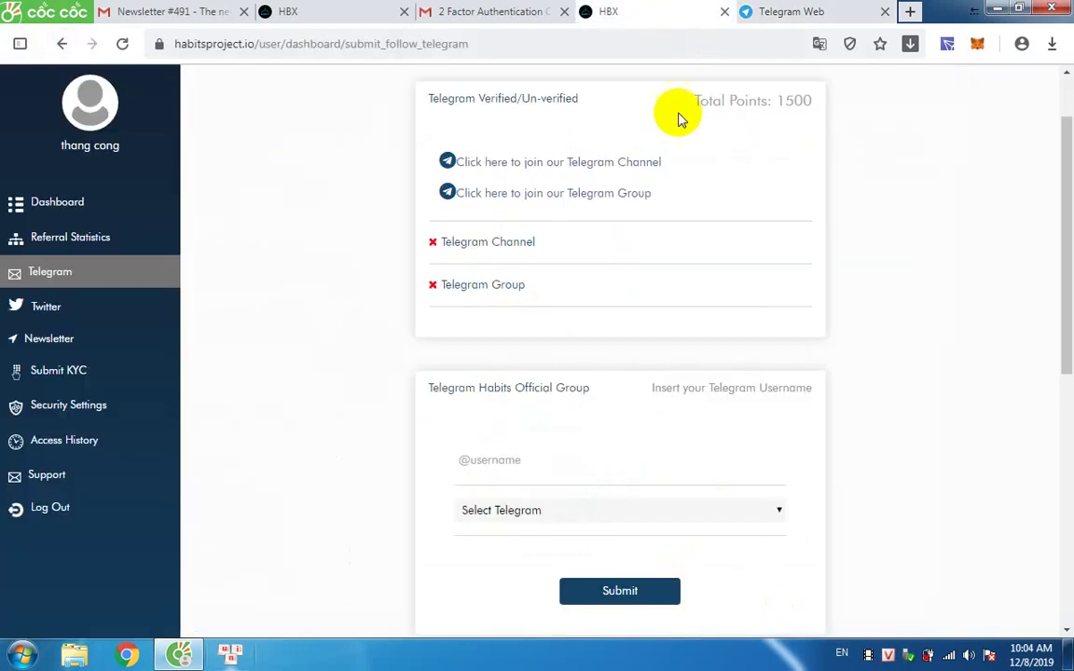
{"action": "left_click", "coordinate": [552, 200]}
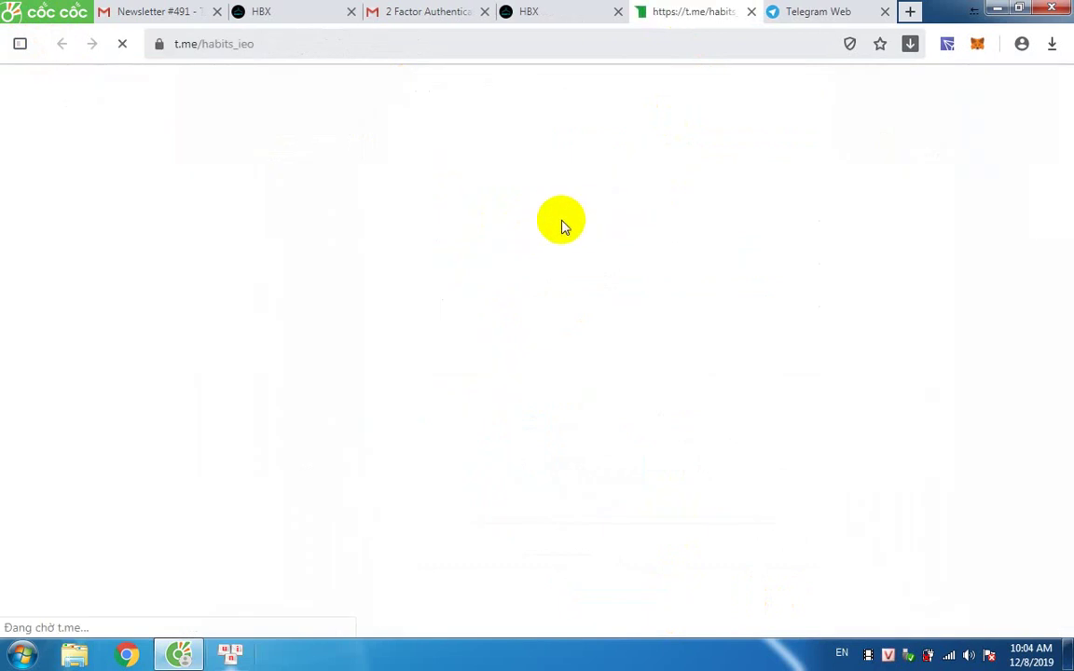
{"action": "left_click", "coordinate": [556, 9]}
{"action": "left_click", "coordinate": [618, 200]}
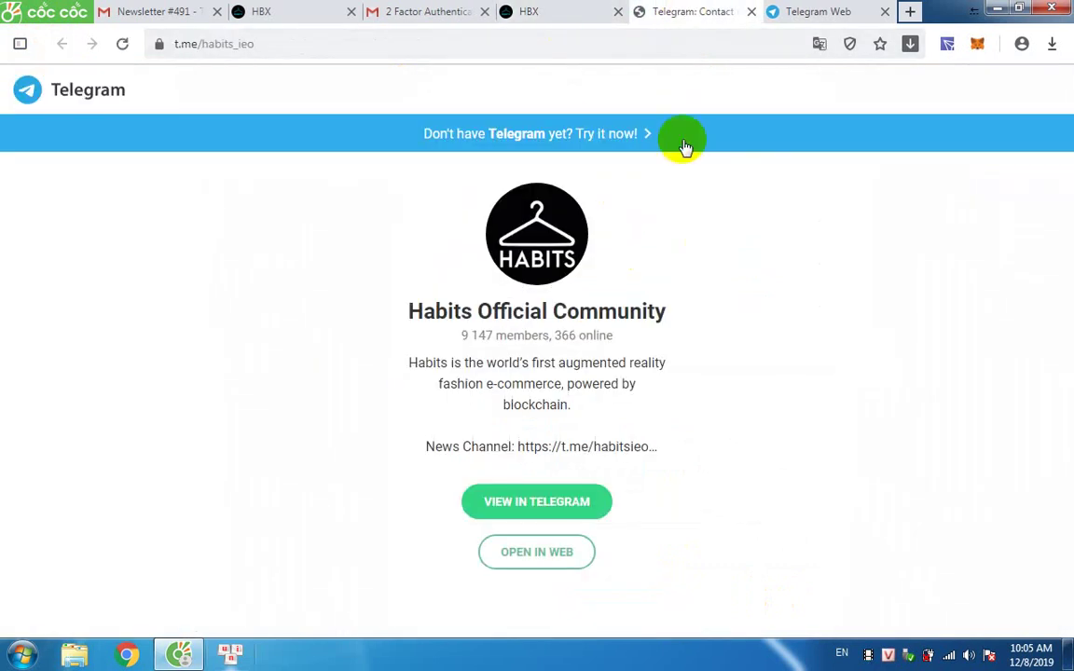
{"action": "left_click", "coordinate": [524, 556]}
{"action": "left_click", "coordinate": [568, 13]}
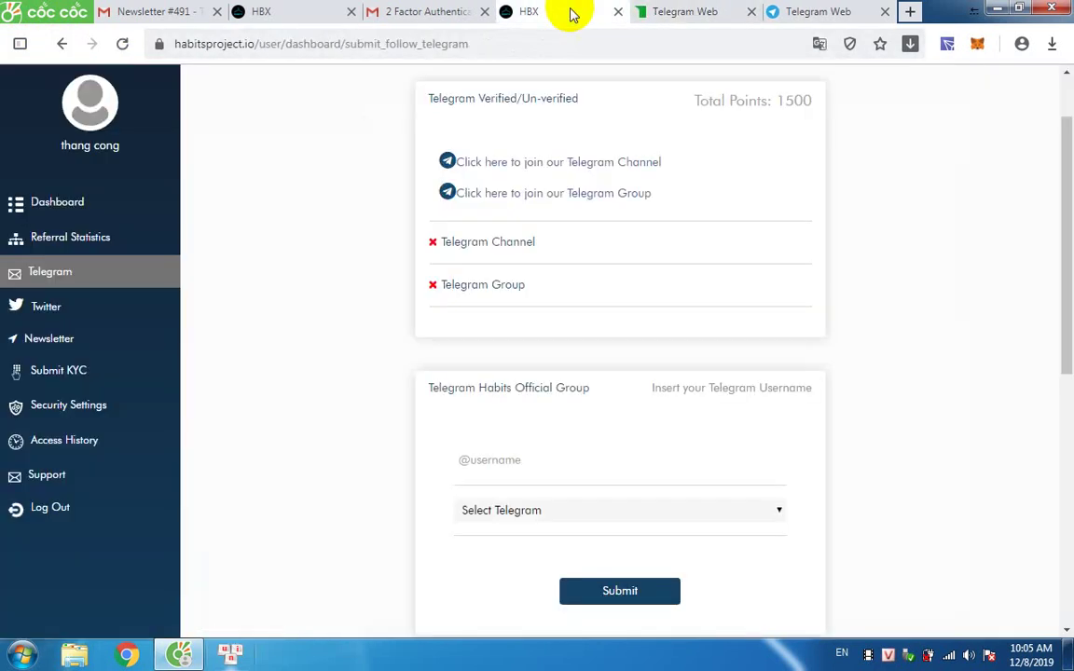
{"action": "left_click", "coordinate": [677, 21]}
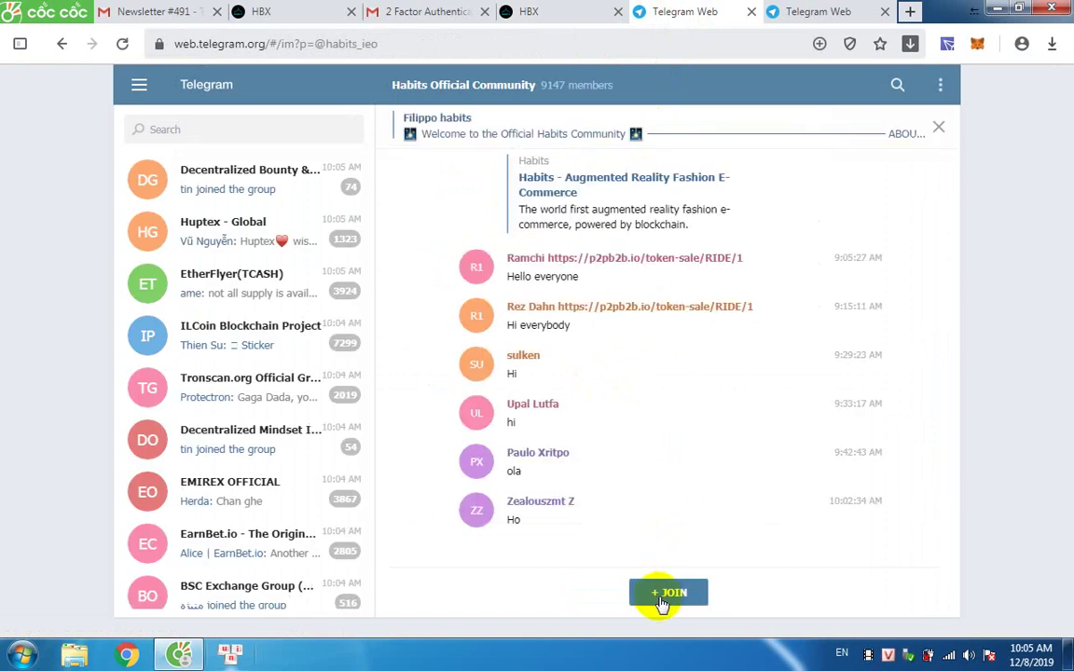
{"action": "left_click", "coordinate": [659, 600]}
{"action": "left_click", "coordinate": [589, 8]}
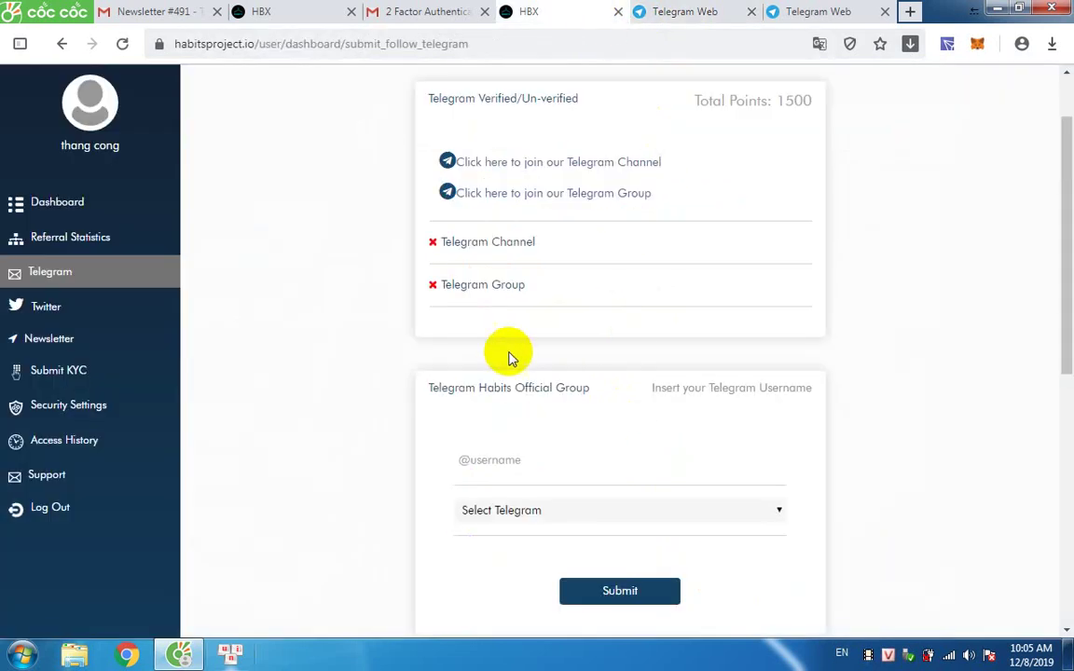
{"action": "scroll", "coordinate": [511, 373], "scroll_direction": "down", "scroll_amount": 1}
Enter the Telegram username and submit it with Telegram Channel selected.
{"action": "left_click", "coordinate": [484, 379]}
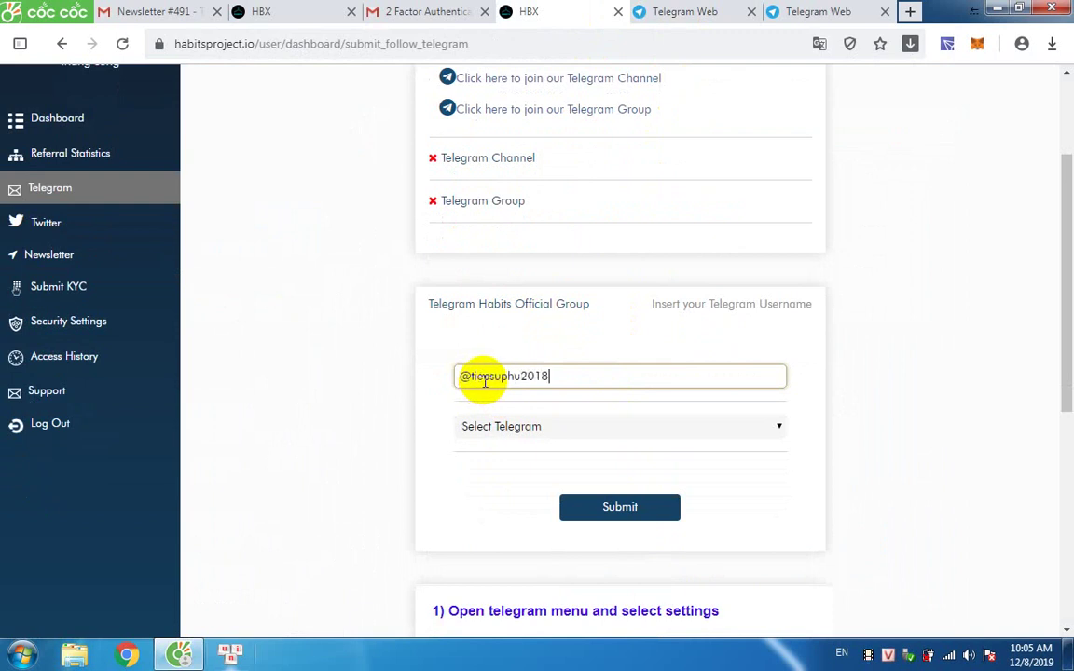
{"action": "left_click", "coordinate": [564, 427]}
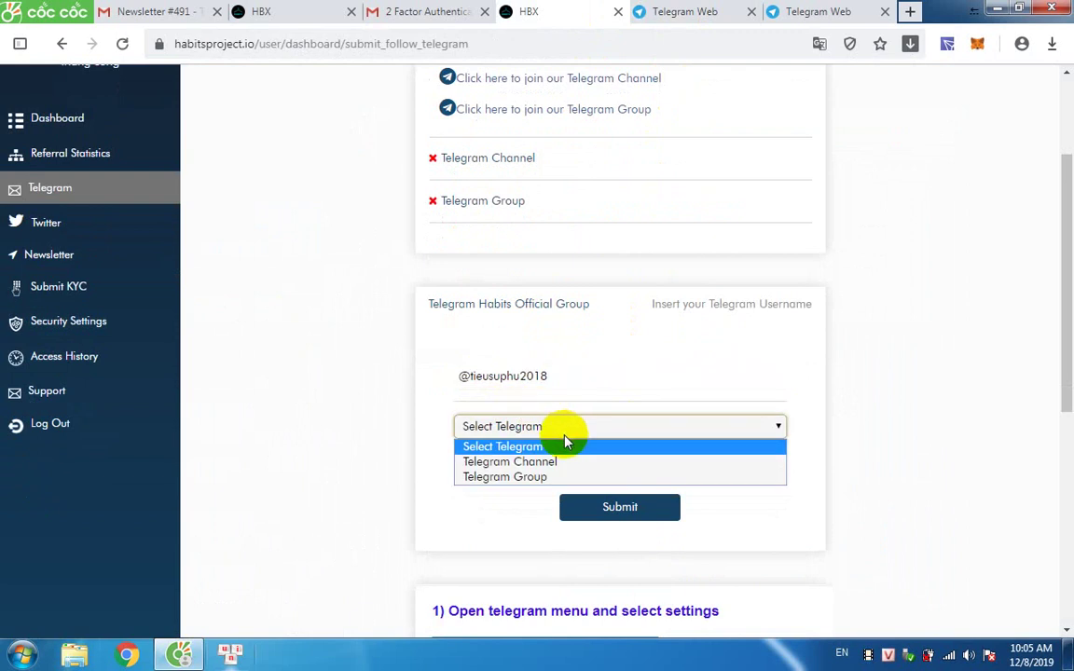
{"action": "left_click", "coordinate": [564, 430]}
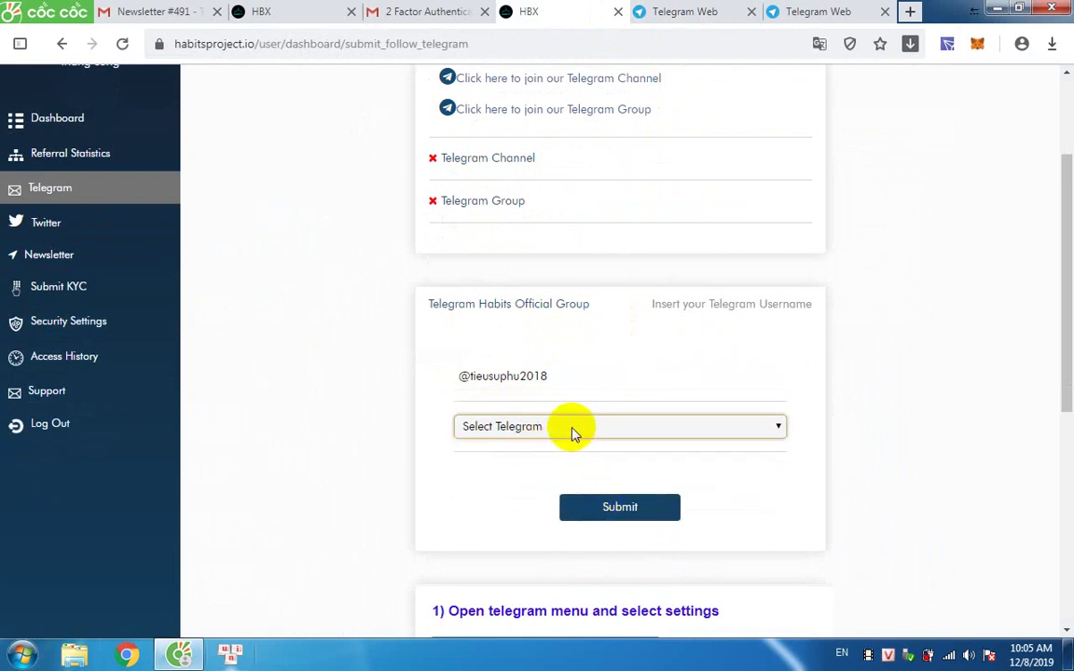
{"action": "left_click", "coordinate": [590, 513]}
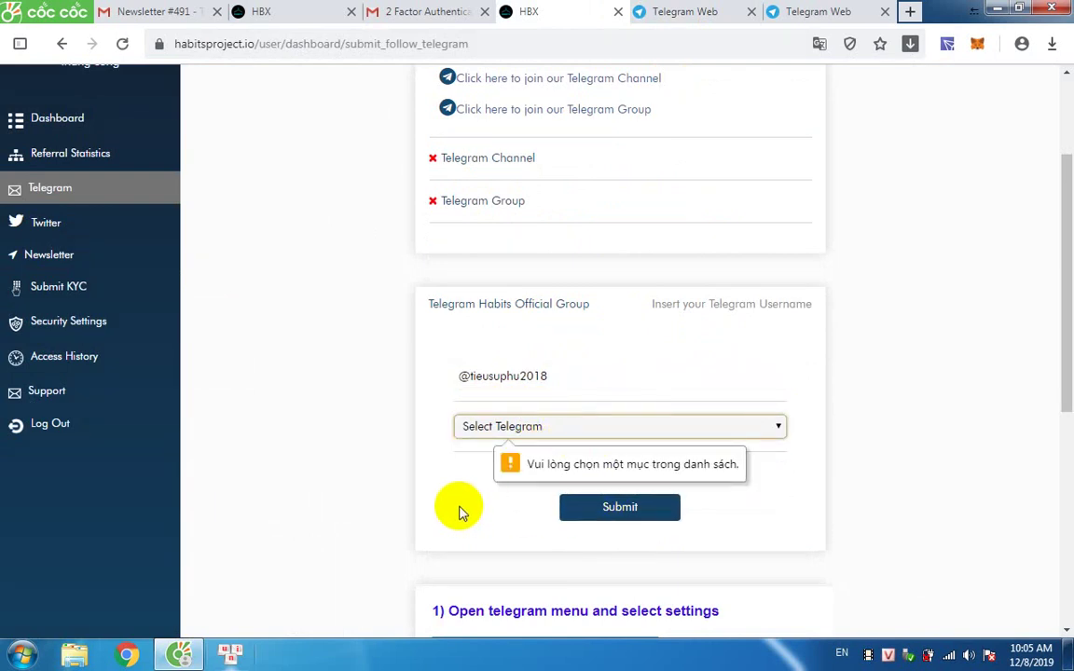
{"action": "left_click", "coordinate": [499, 431]}
{"action": "left_click", "coordinate": [499, 461]}
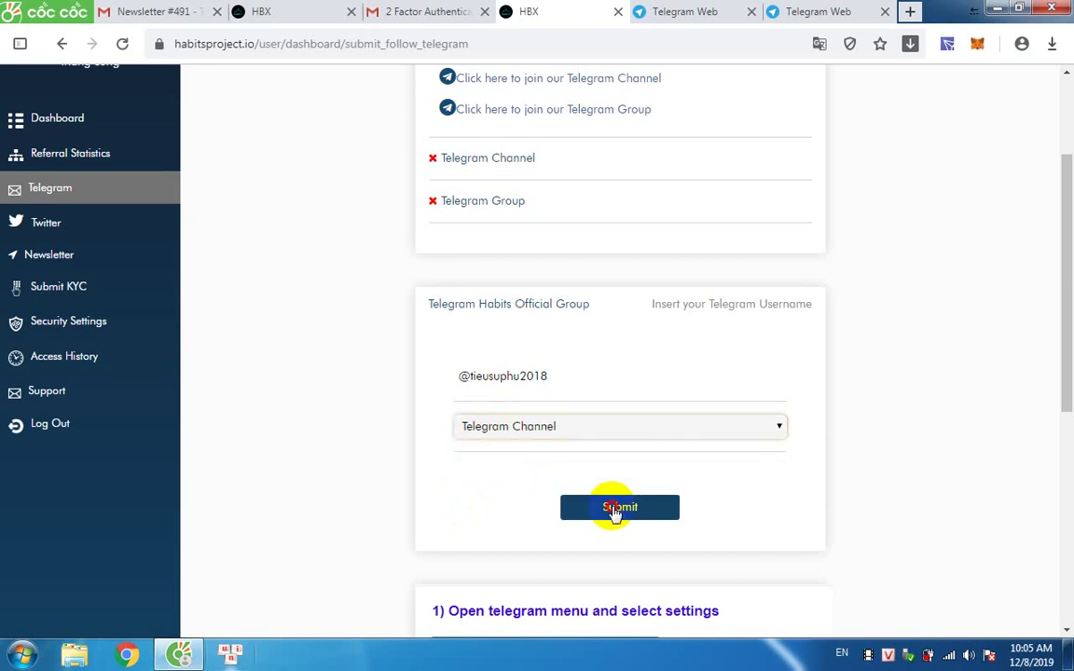
{"action": "left_click", "coordinate": [614, 511]}
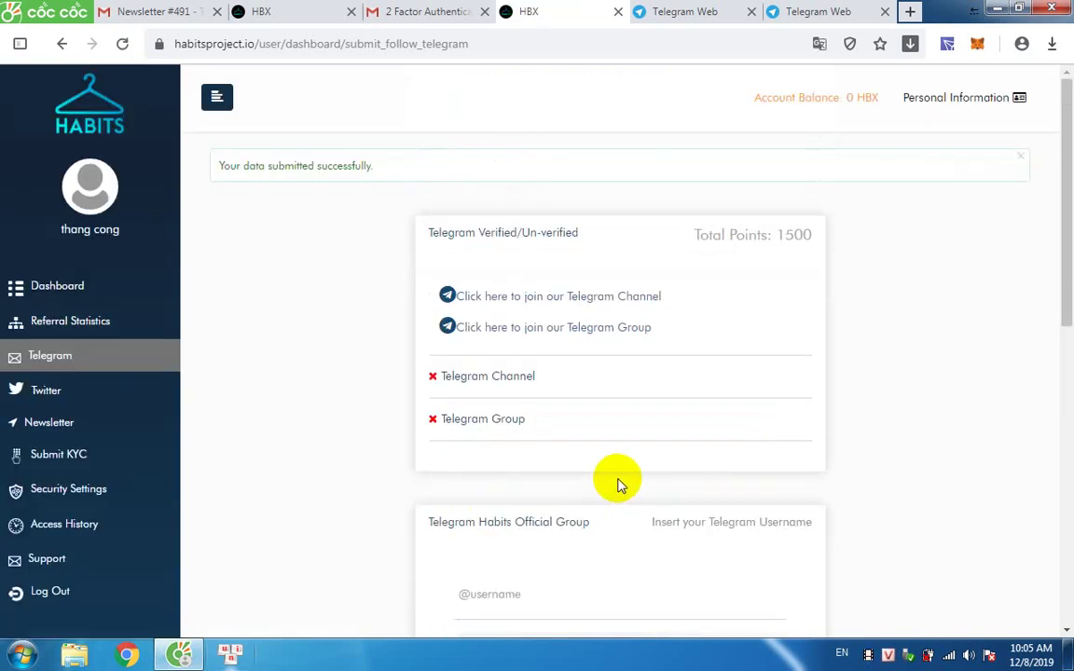
Re-enter the Telegram username and submit it with Telegram Group selected.
{"action": "scroll", "coordinate": [617, 484], "scroll_direction": "down", "scroll_amount": 3}
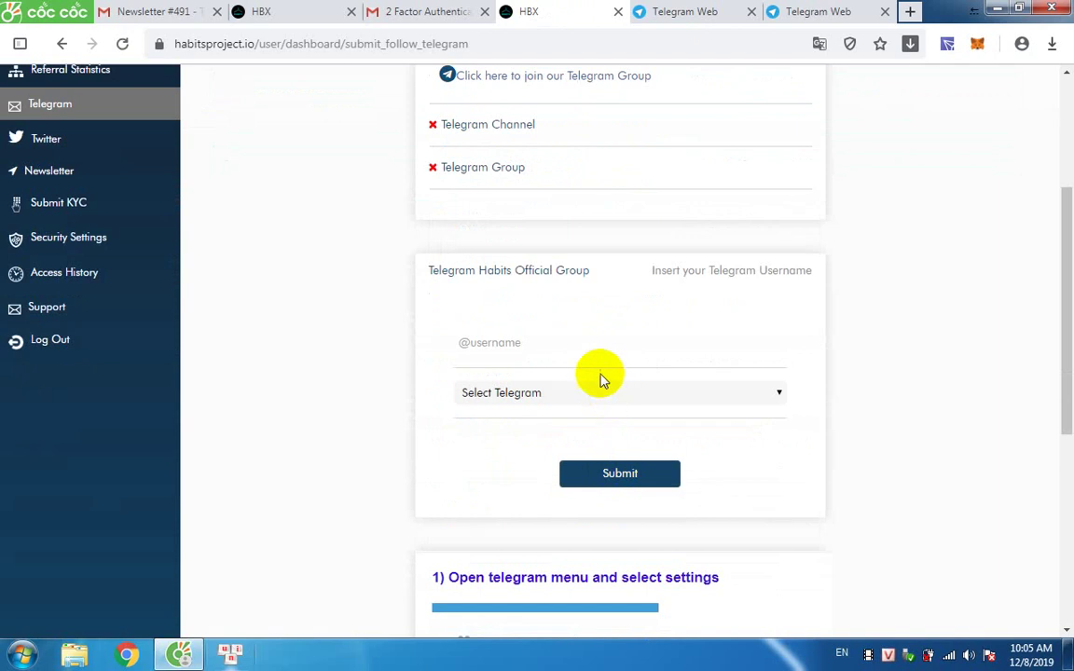
{"action": "scroll", "coordinate": [601, 407], "scroll_direction": "down", "scroll_amount": 2}
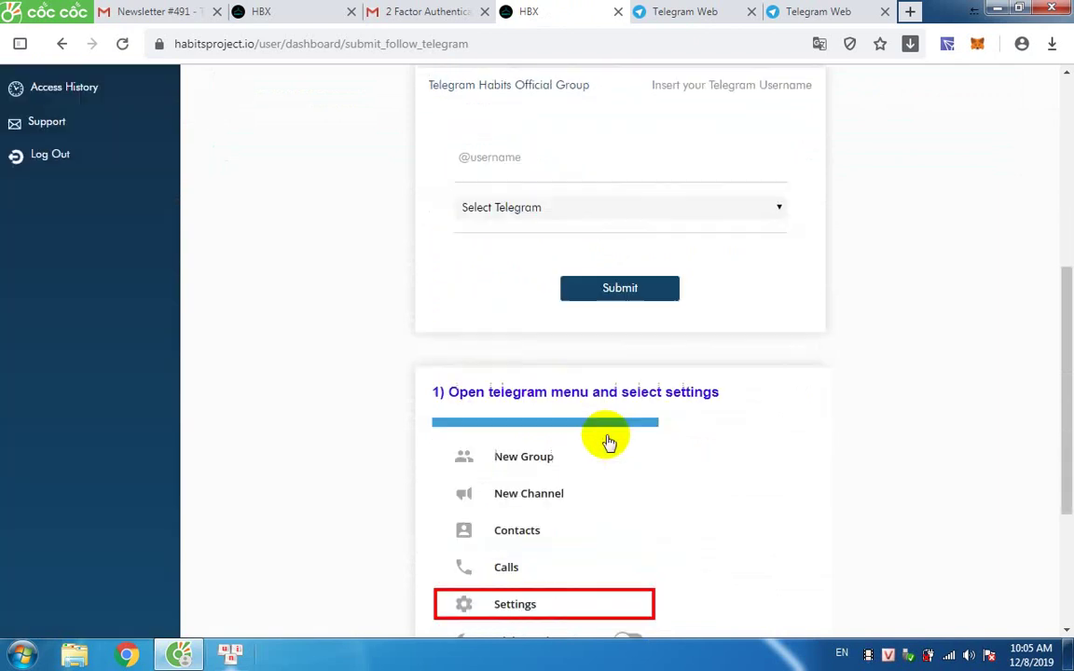
{"action": "scroll", "coordinate": [608, 442], "scroll_direction": "down", "scroll_amount": 1}
{"action": "scroll", "coordinate": [606, 444], "scroll_direction": "down", "scroll_amount": 2}
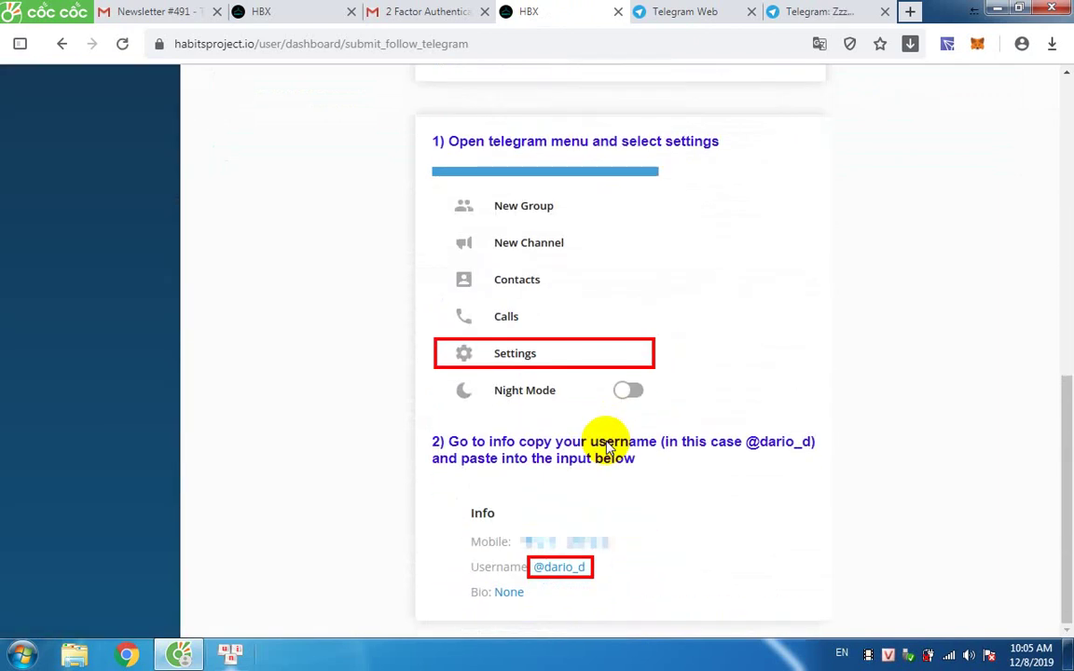
{"action": "scroll", "coordinate": [606, 452], "scroll_direction": "up", "scroll_amount": 5}
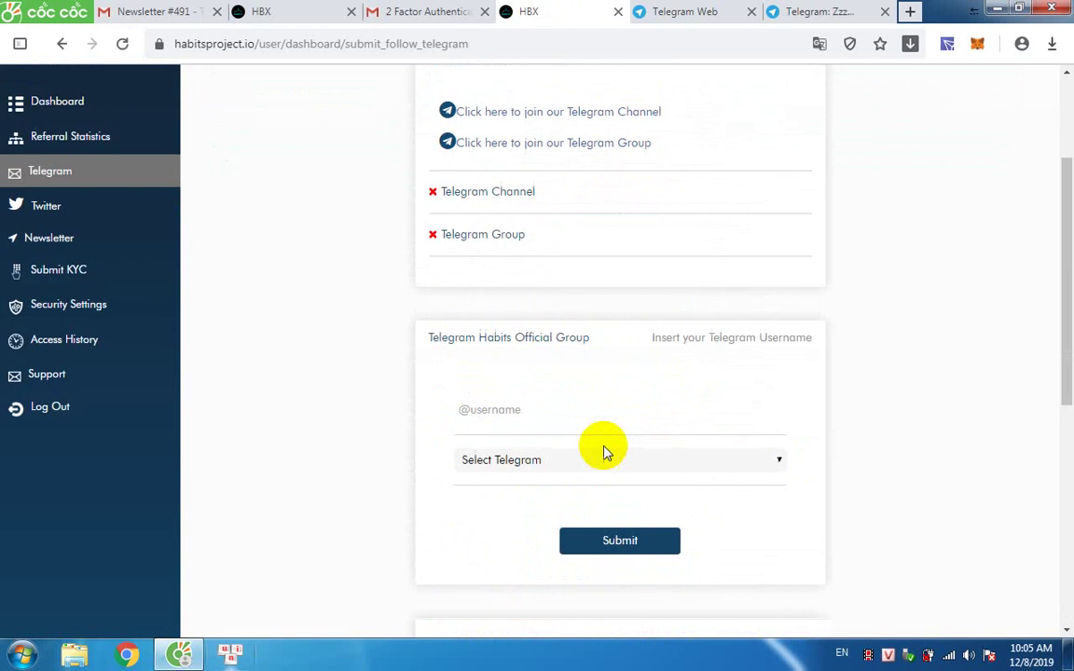
{"action": "left_click", "coordinate": [501, 410]}
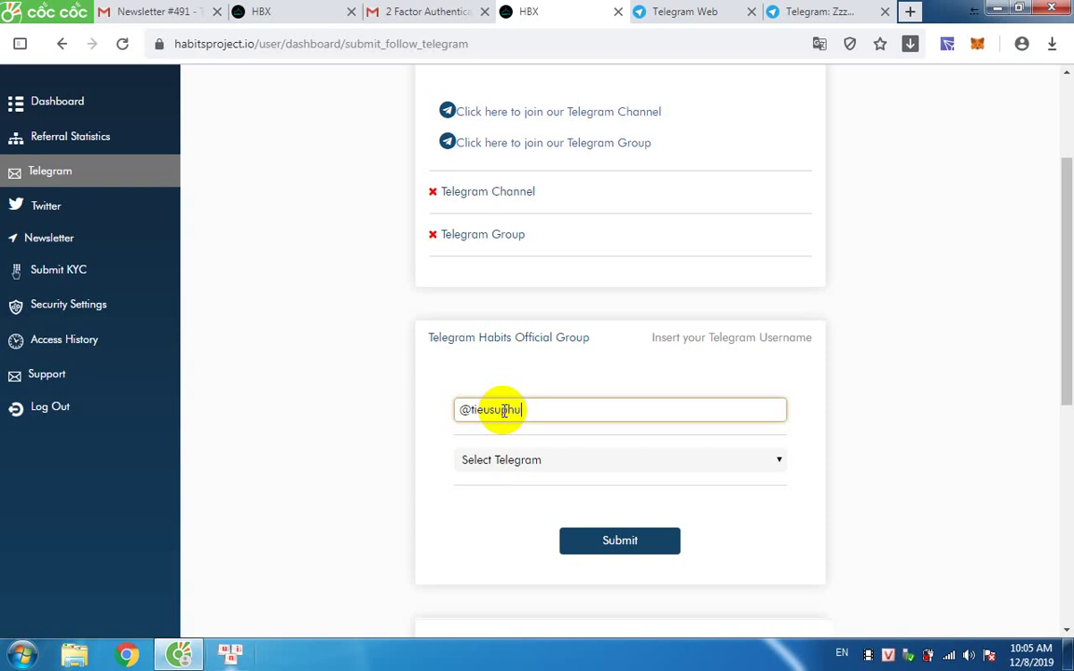
{"action": "left_click", "coordinate": [515, 461]}
{"action": "left_click", "coordinate": [508, 511]}
{"action": "left_click", "coordinate": [640, 542]}
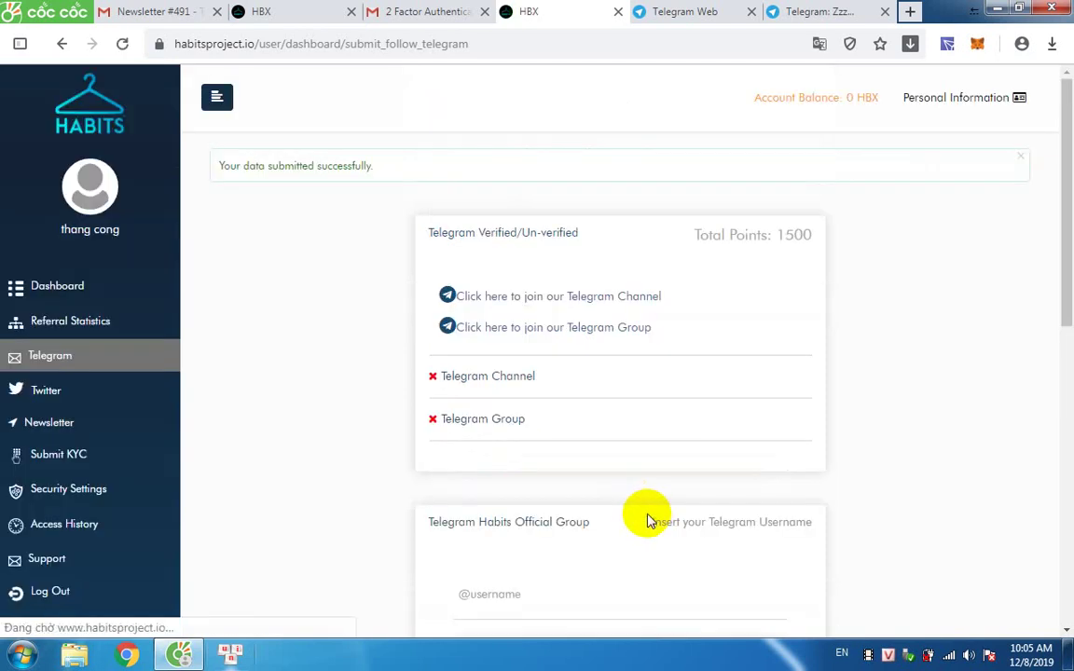
Review the 'Your data submitted successfully.' message on the Telegram task page.
{"action": "scroll", "coordinate": [639, 539], "scroll_direction": "down", "scroll_amount": 2}
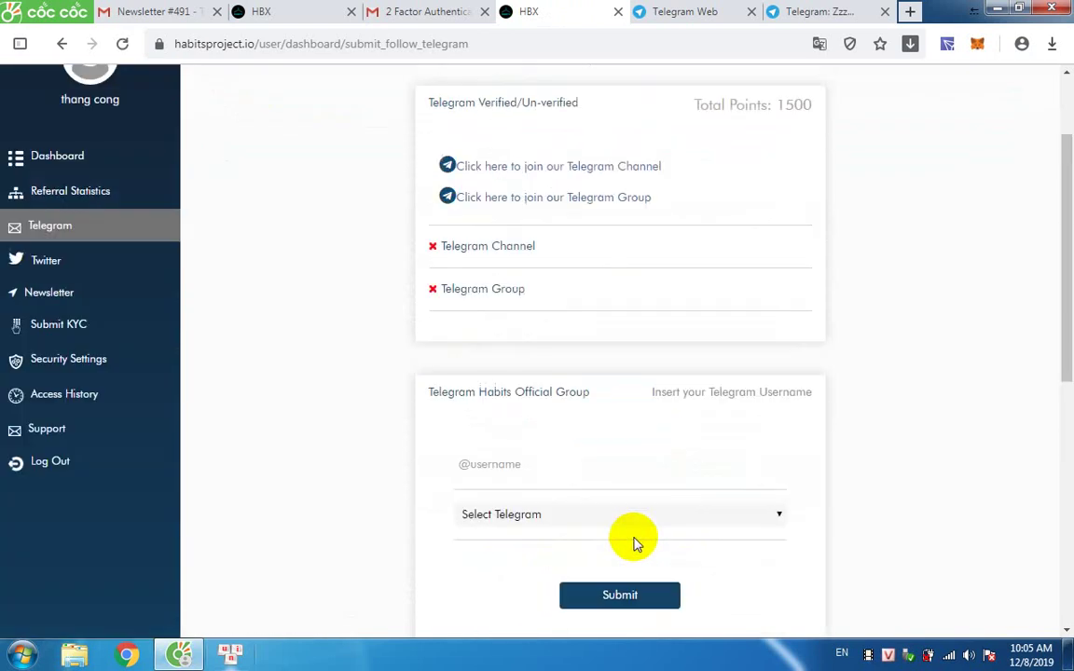
{"action": "scroll", "coordinate": [277, 70], "scroll_direction": "up", "scroll_amount": 1}
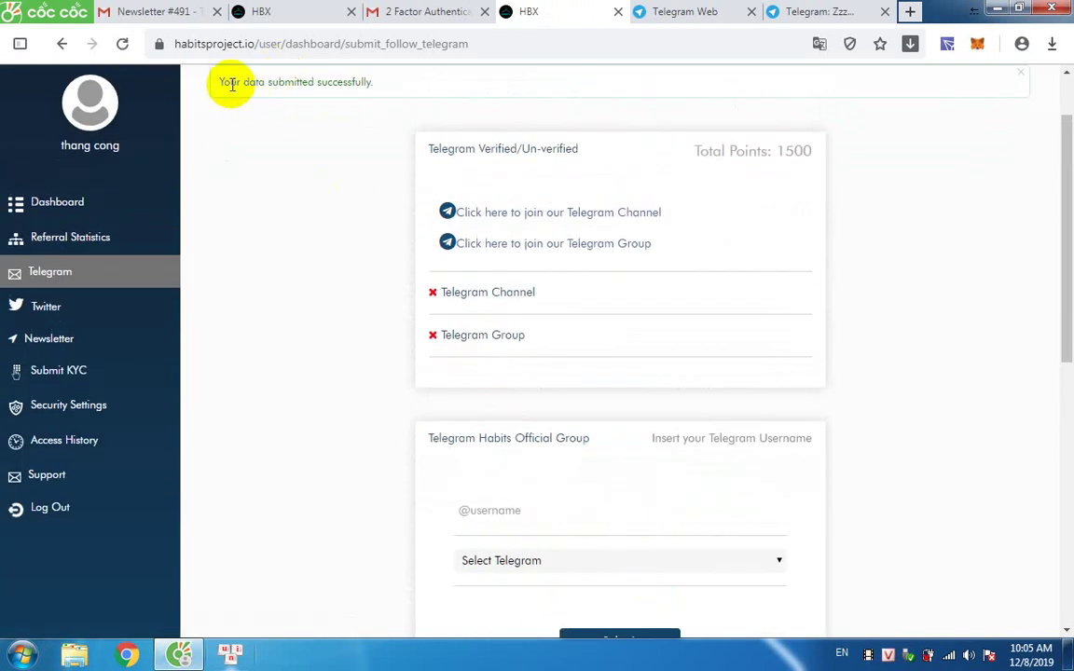
{"action": "left_click_drag", "start_coordinate": [226, 84], "coordinate": [411, 75]}
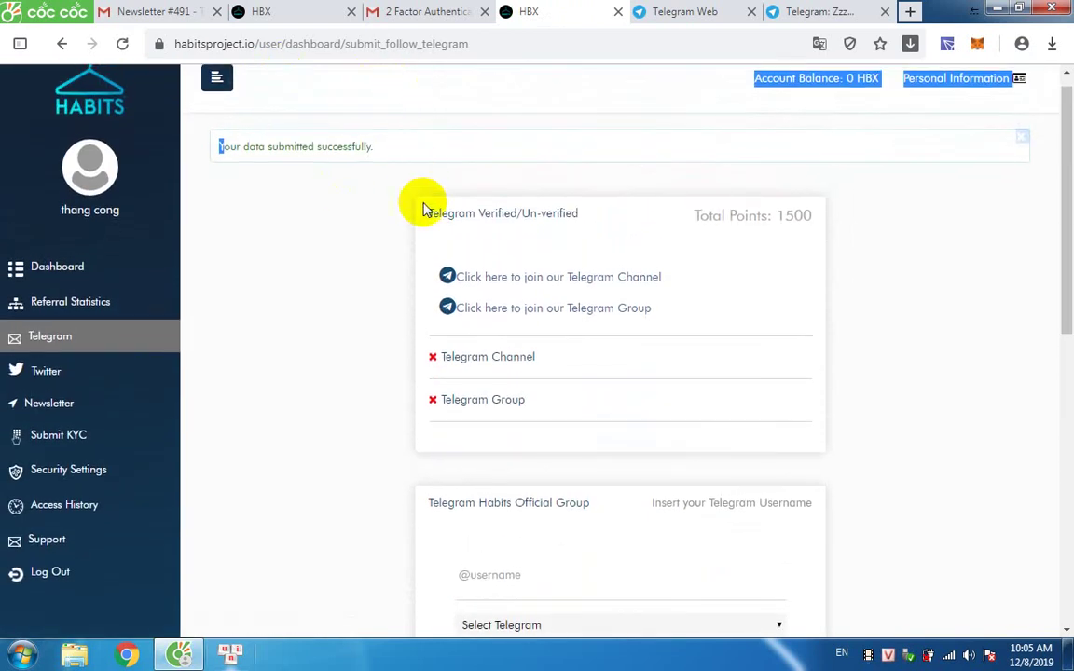
{"action": "scroll", "coordinate": [513, 230], "scroll_direction": "down", "scroll_amount": 5}
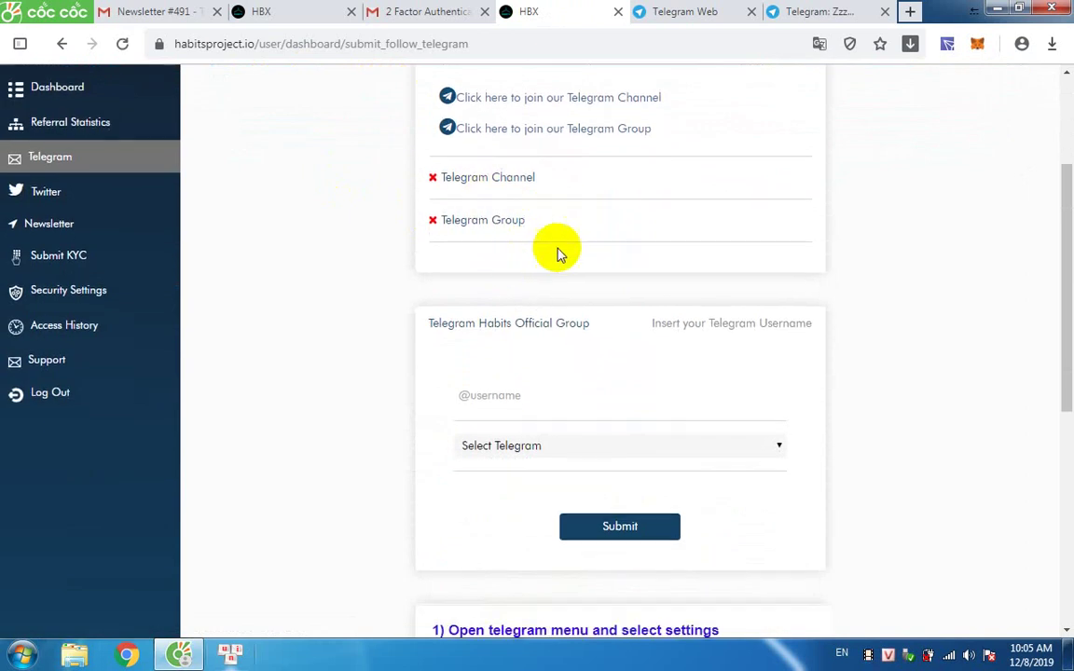
{"action": "scroll", "coordinate": [550, 292], "scroll_direction": "down", "scroll_amount": 3}
{"action": "scroll", "coordinate": [545, 312], "scroll_direction": "up", "scroll_amount": 8}
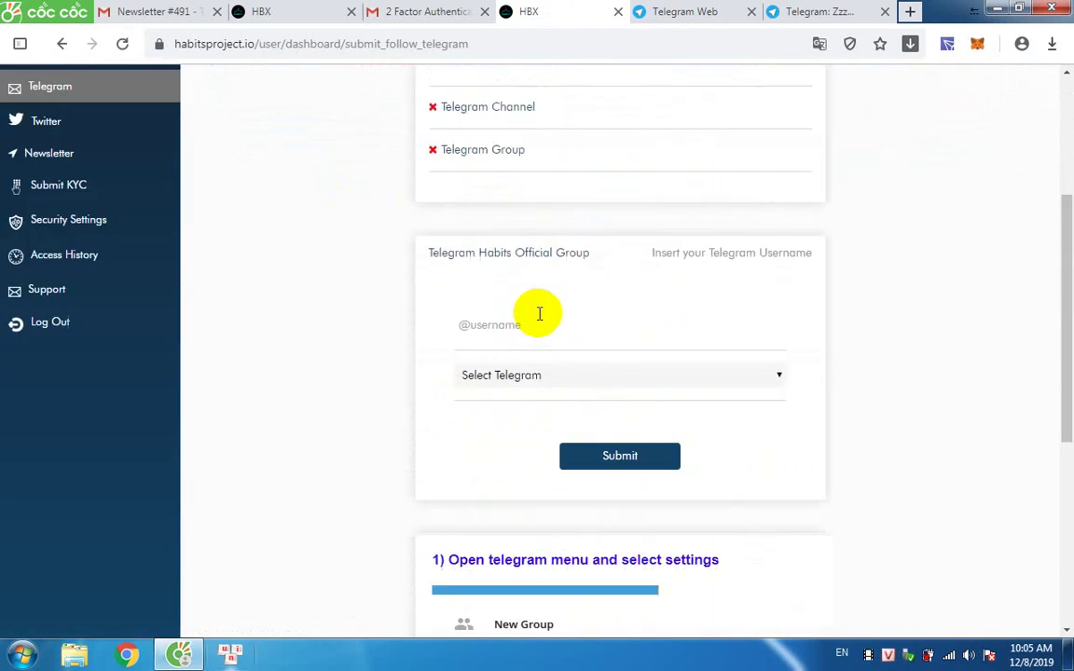
Return to the dashboard task list and open the Twitter Username task.
{"action": "left_click", "coordinate": [64, 291]}
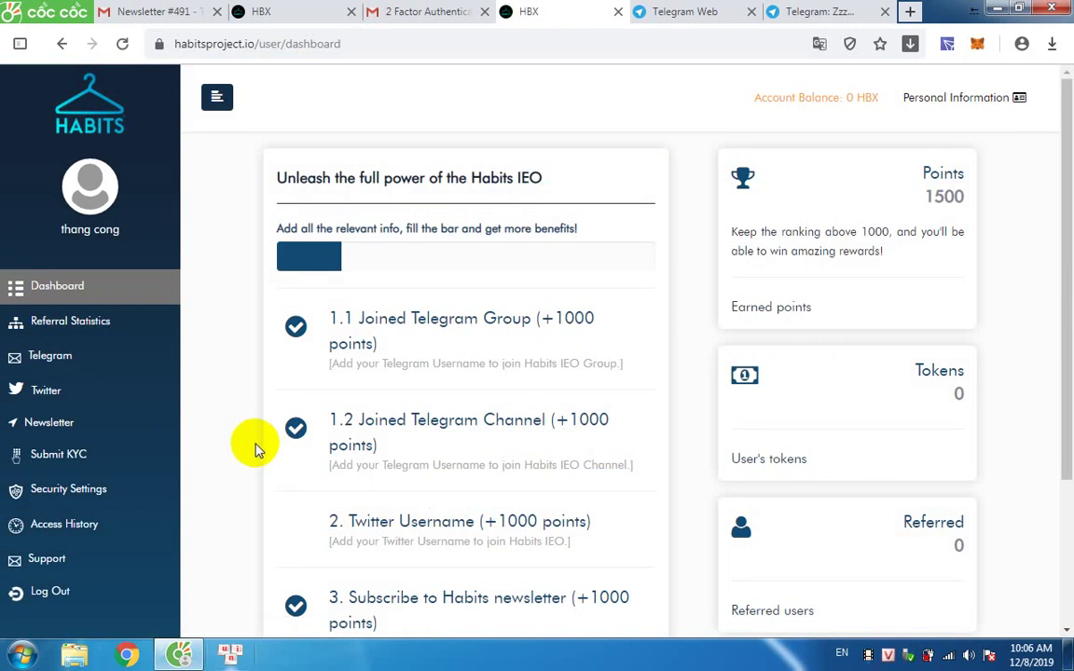
{"action": "scroll", "coordinate": [415, 389], "scroll_direction": "down", "scroll_amount": 3}
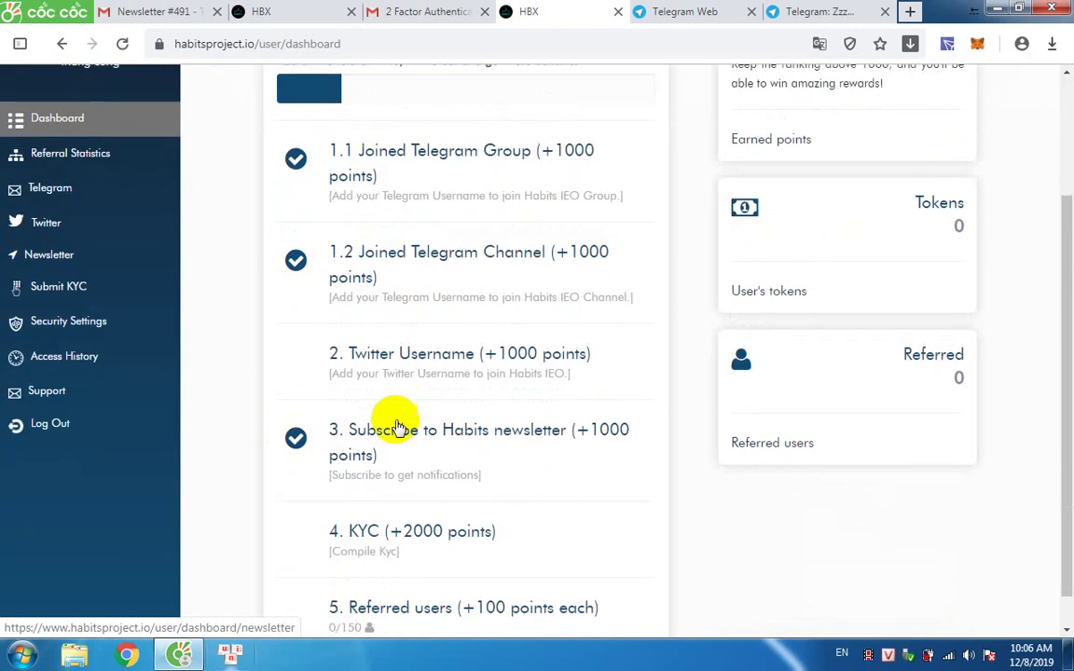
{"action": "left_click", "coordinate": [431, 356]}
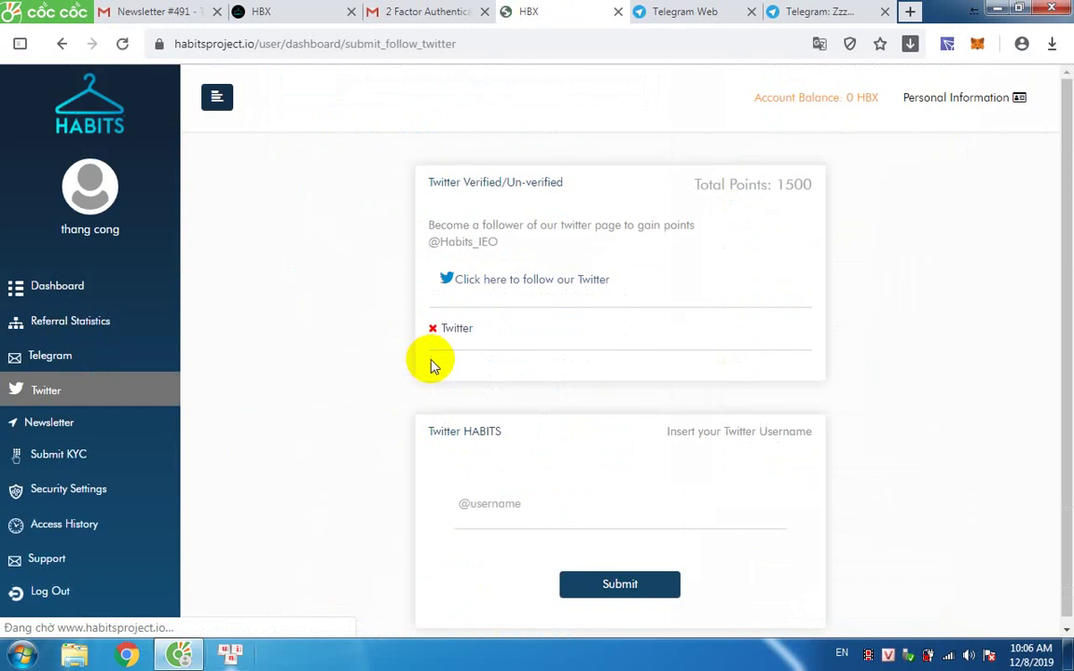
Follow the Habits_IEO account on Twitter from the task's follow link.
{"action": "left_click", "coordinate": [534, 282]}
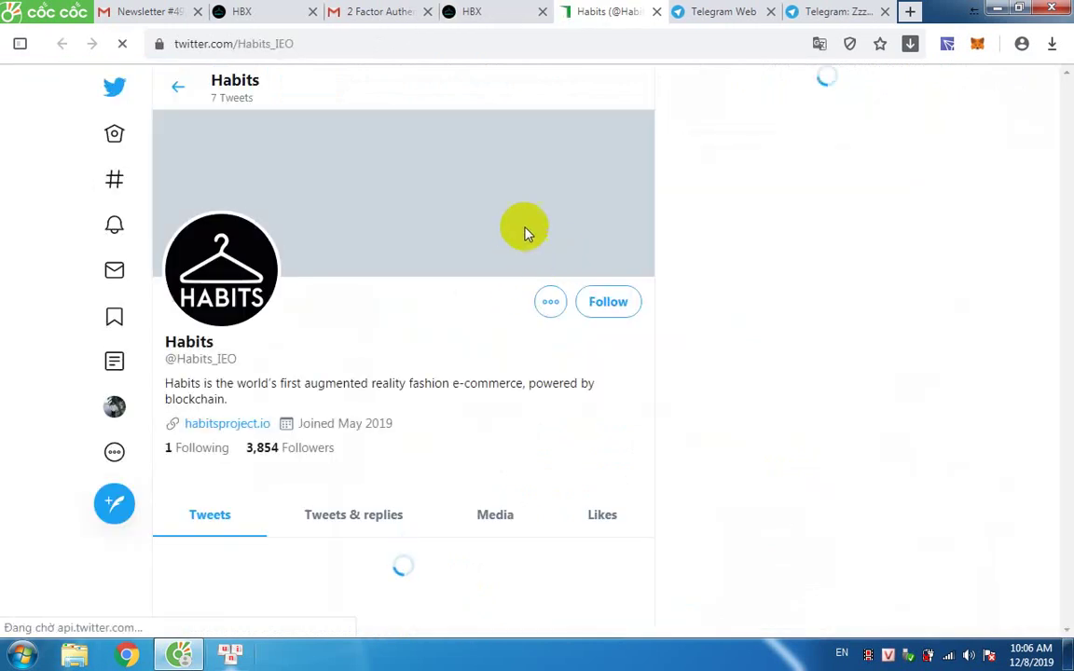
{"action": "left_click", "coordinate": [608, 303]}
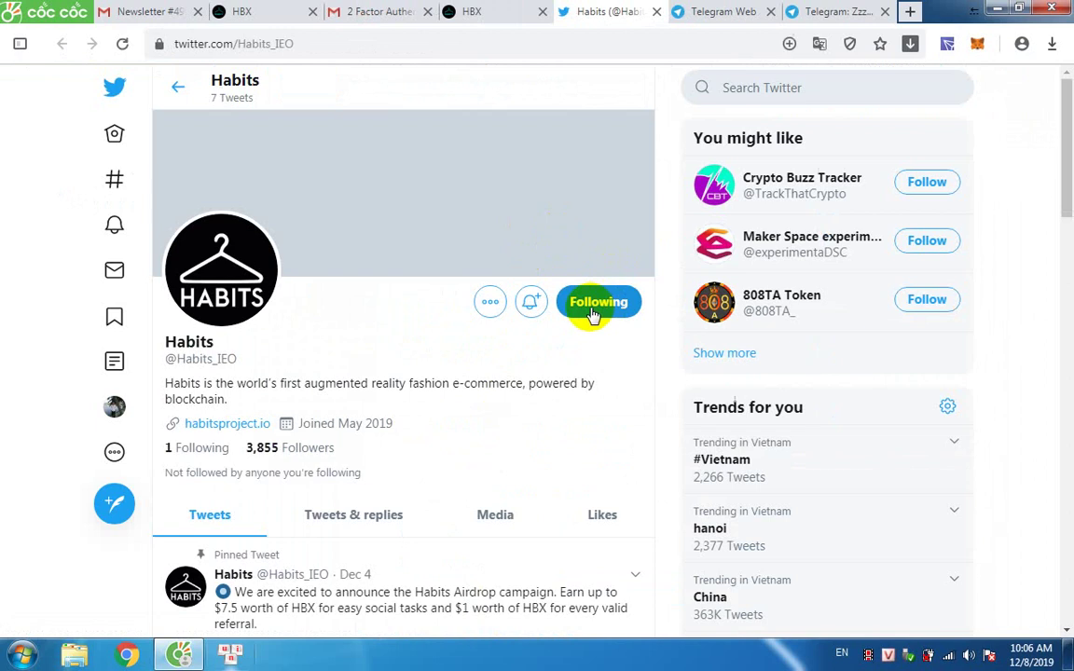
{"action": "left_click", "coordinate": [447, 11]}
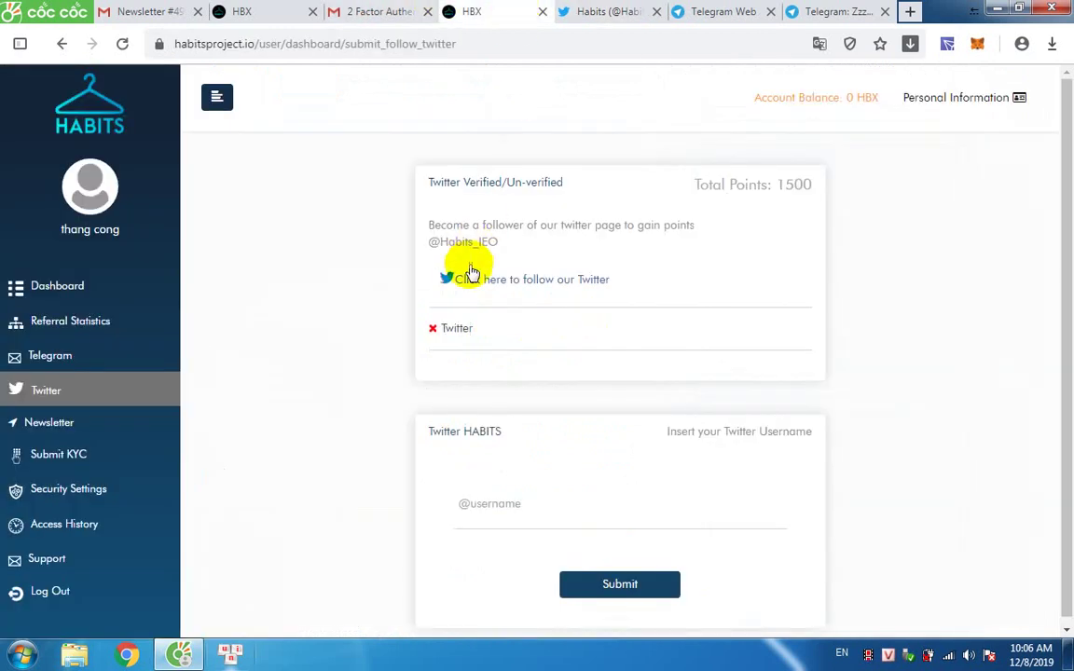
{"action": "left_click", "coordinate": [583, 11]}
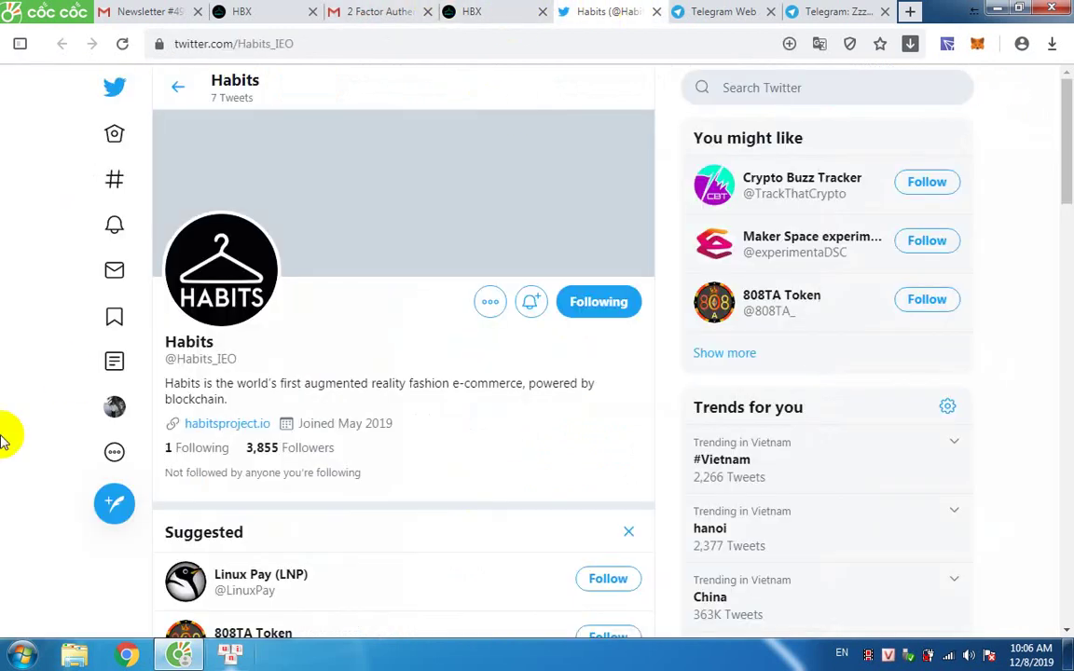
Copy your own Twitter handle from your profile into the Habits username field.
{"action": "left_click", "coordinate": [114, 410]}
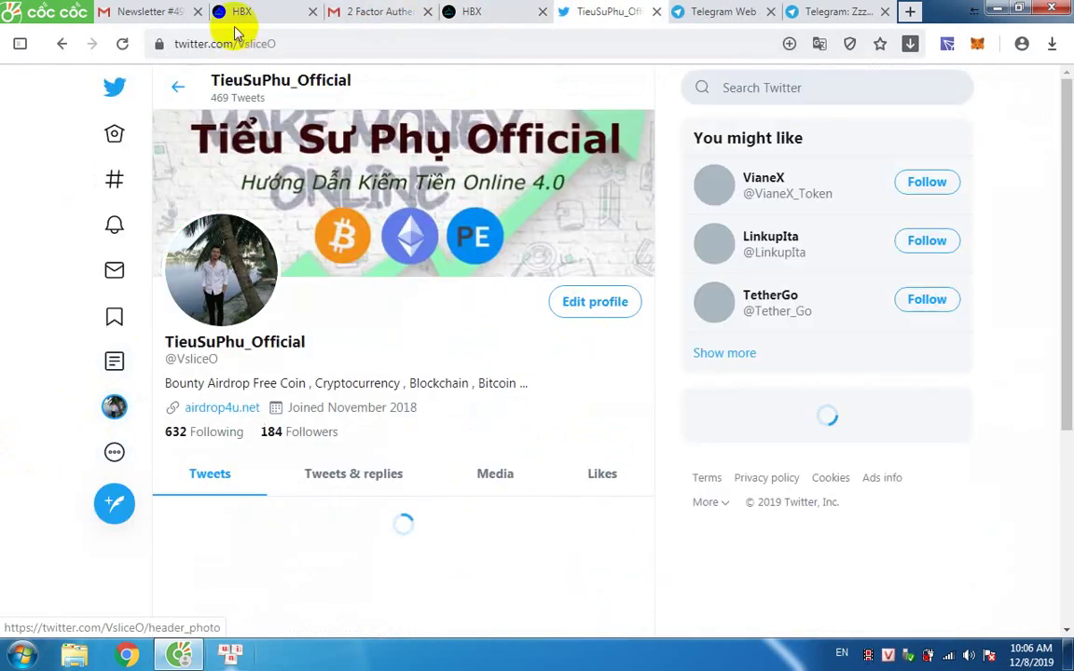
{"action": "left_click_drag", "start_coordinate": [239, 43], "coordinate": [298, 44]}
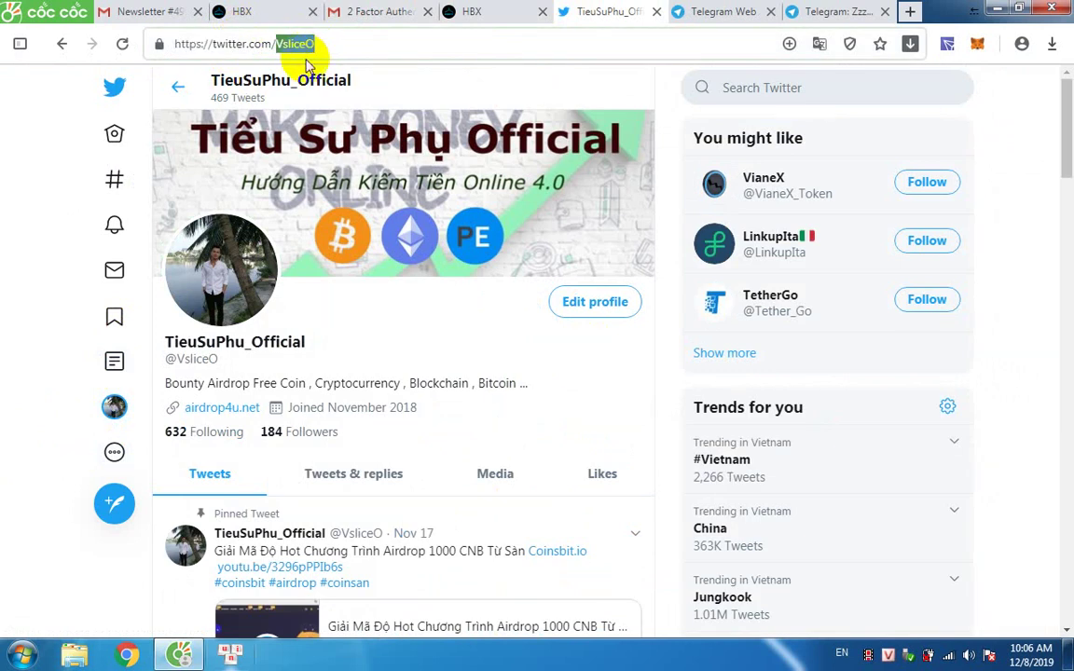
{"action": "left_click", "coordinate": [471, 11]}
{"action": "left_click", "coordinate": [473, 506]}
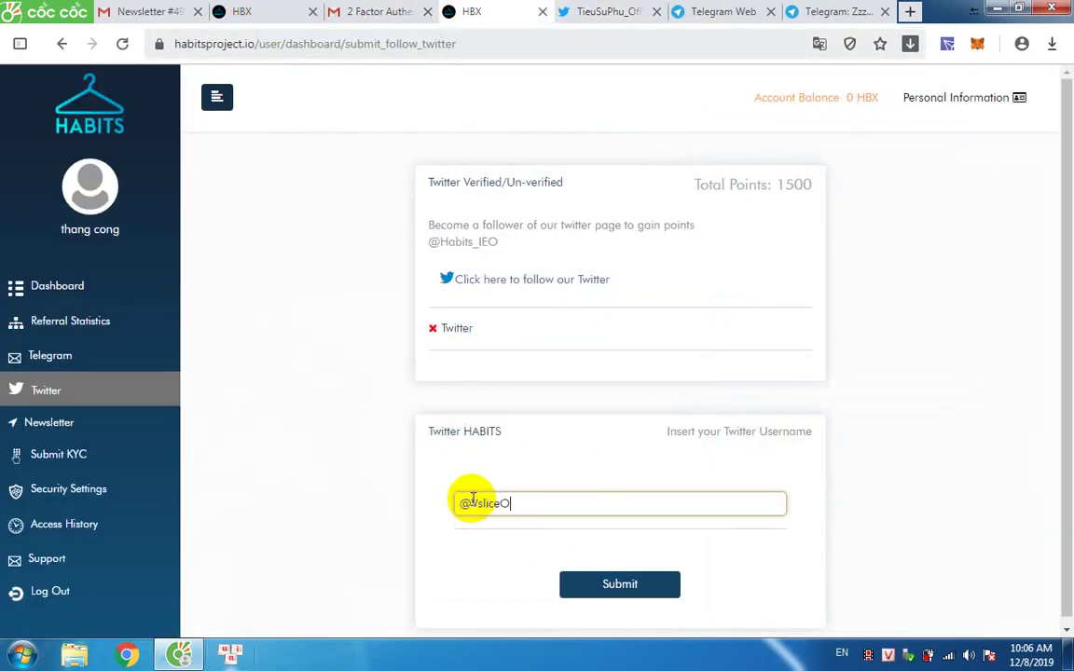
Submit the Twitter username, then return to the dashboard and open the newsletter task.
{"action": "left_click", "coordinate": [579, 591]}
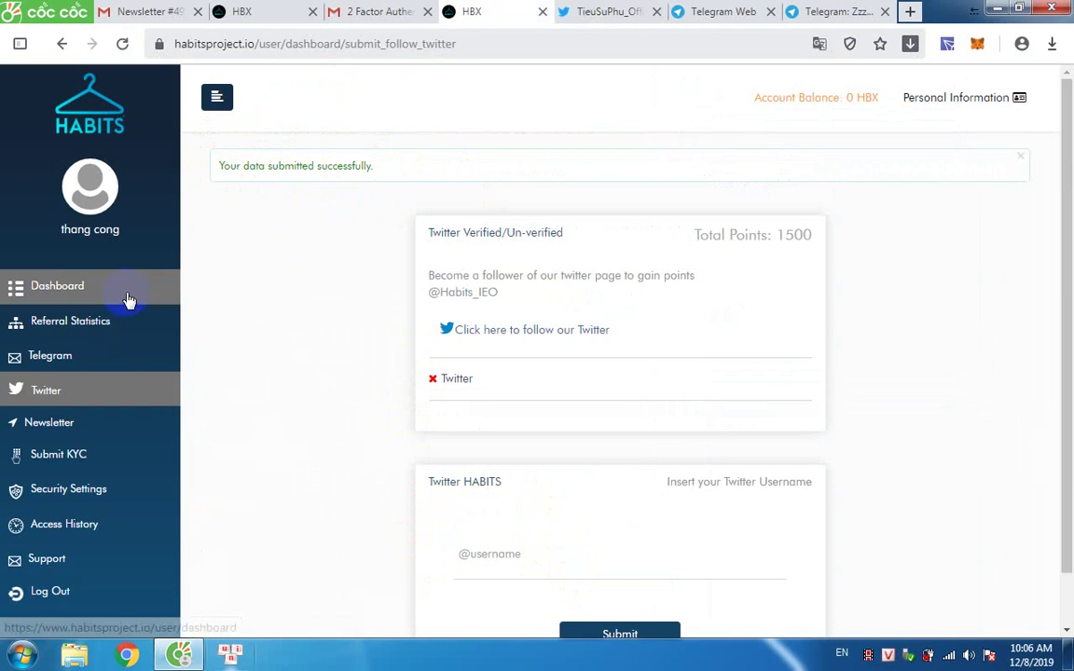
{"action": "scroll", "coordinate": [207, 328], "scroll_direction": "down", "scroll_amount": 1}
{"action": "left_click", "coordinate": [45, 235]}
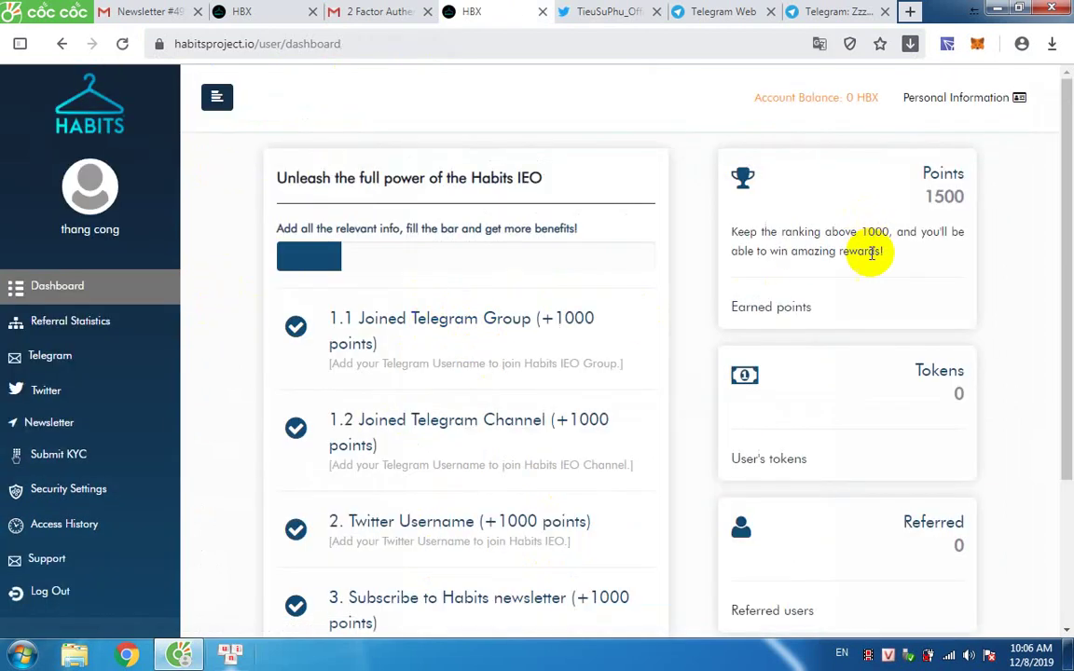
{"action": "scroll", "coordinate": [848, 285], "scroll_direction": "down", "scroll_amount": 3}
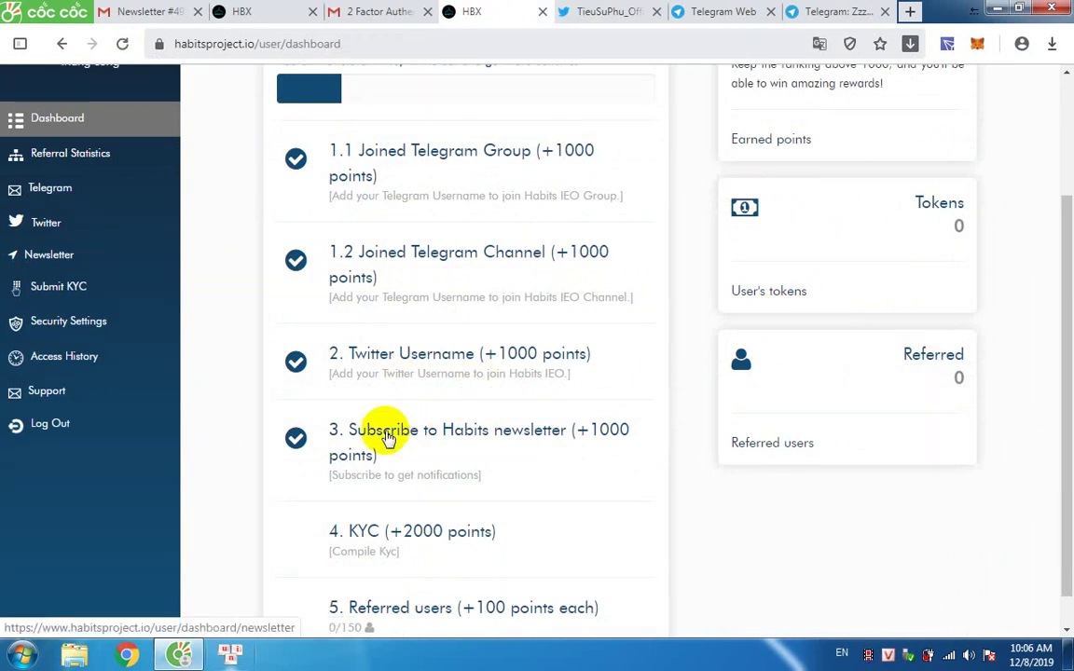
{"action": "left_click", "coordinate": [427, 438]}
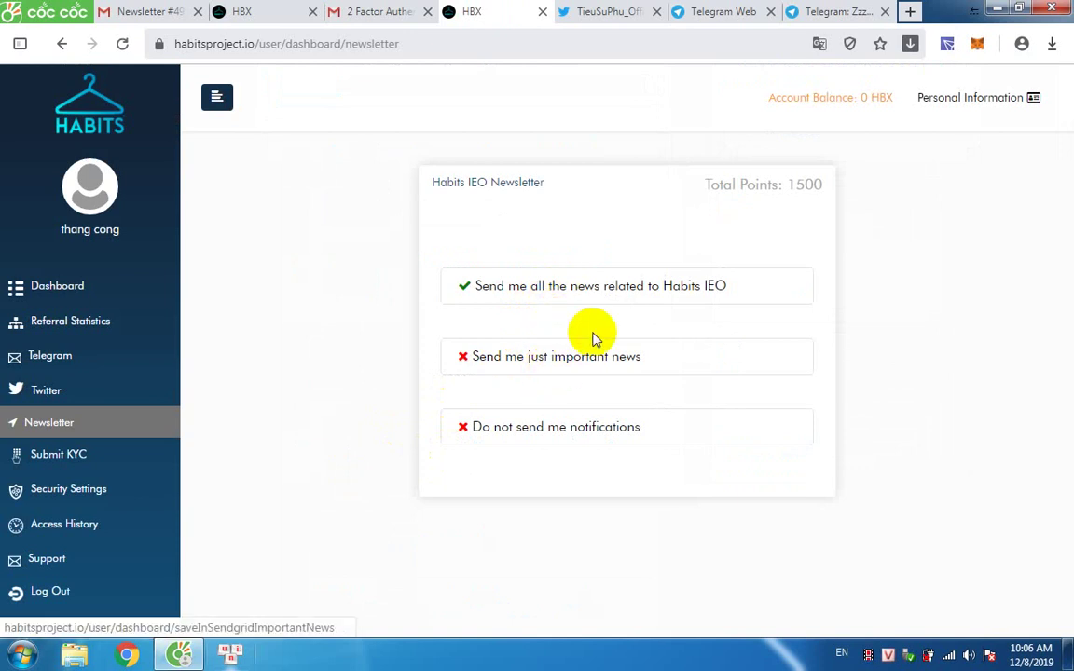
Switch the newsletter preference from just important news to all news related to Habits IEO.
{"action": "left_click", "coordinate": [538, 366]}
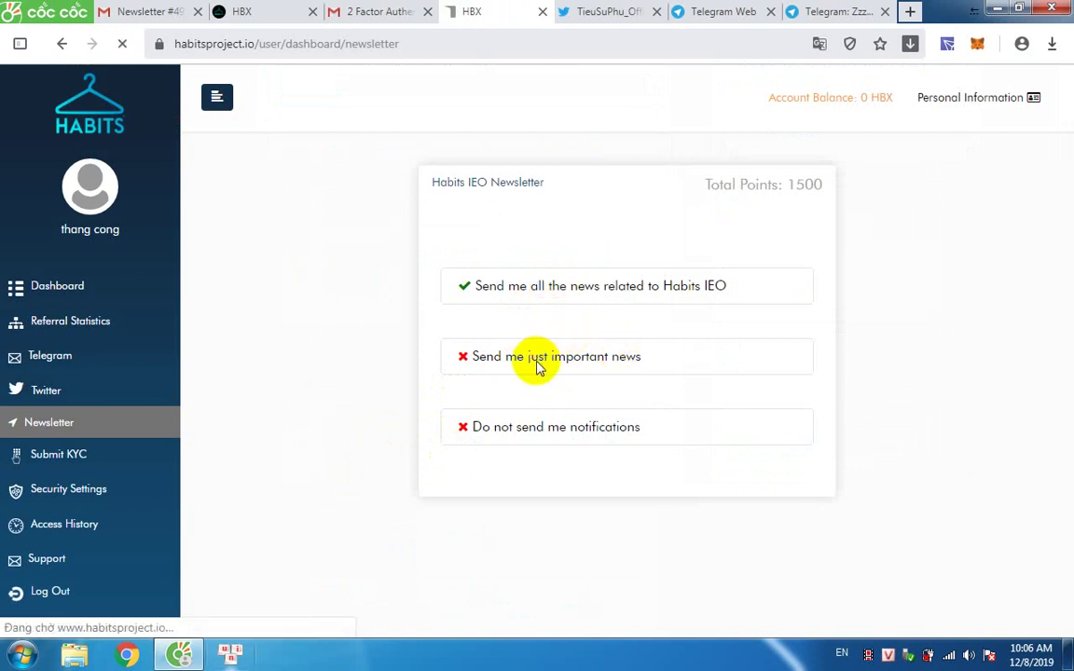
{"action": "left_click", "coordinate": [554, 297]}
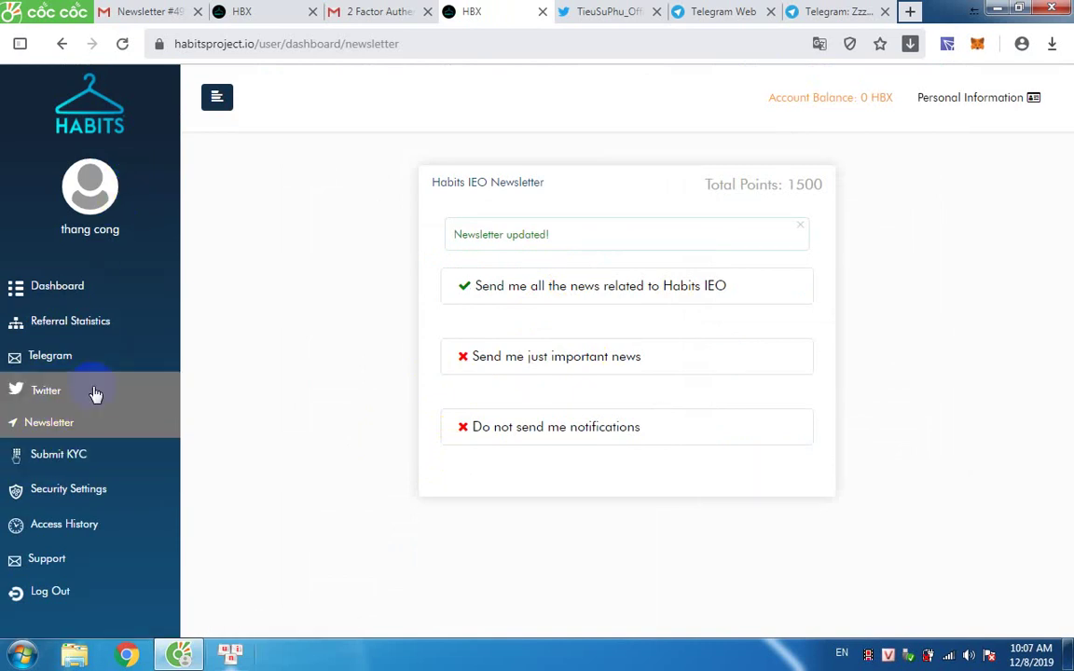
{"action": "left_click", "coordinate": [53, 459]}
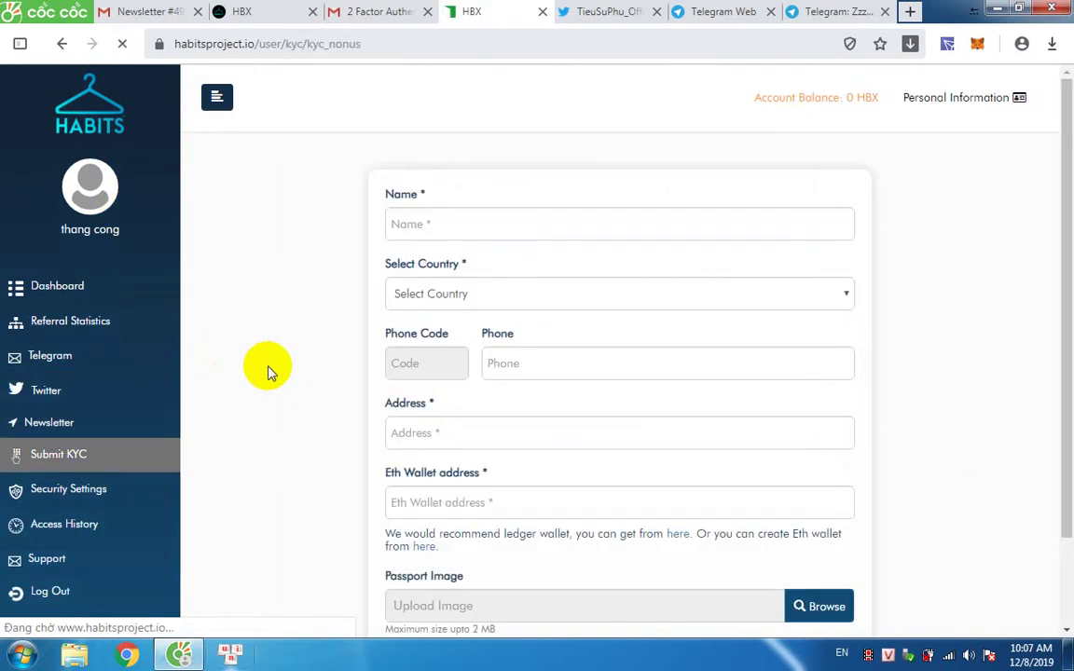
Autofill the KYC name, country (Vietnam) and phone from the saved browser entry.
{"action": "scroll", "coordinate": [243, 403], "scroll_direction": "down", "scroll_amount": 2}
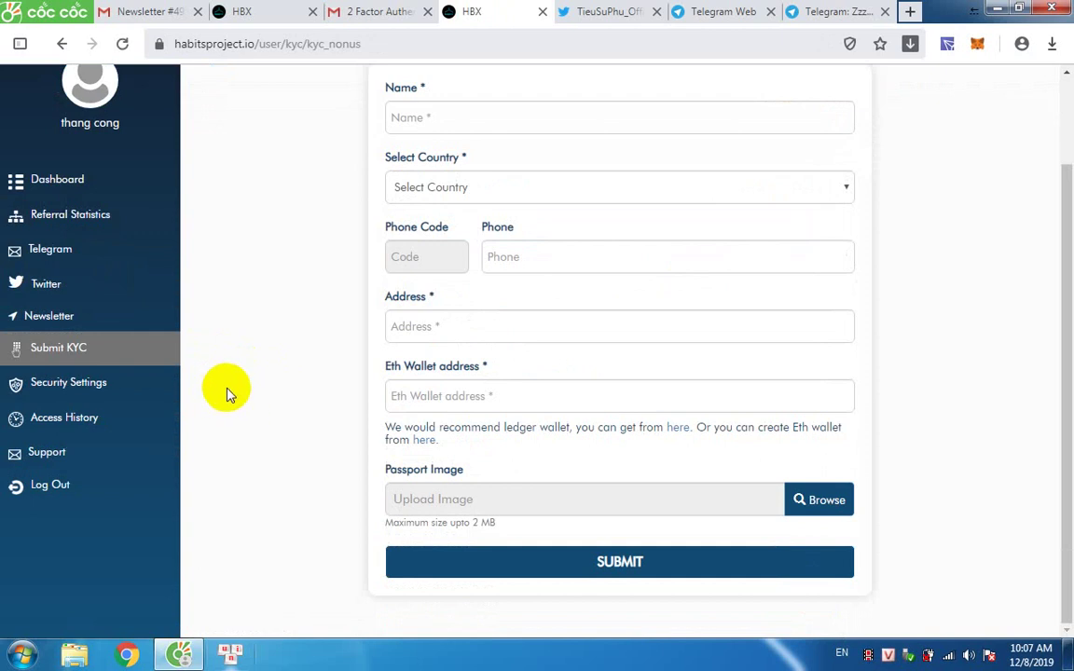
{"action": "scroll", "coordinate": [289, 385], "scroll_direction": "up", "scroll_amount": 2}
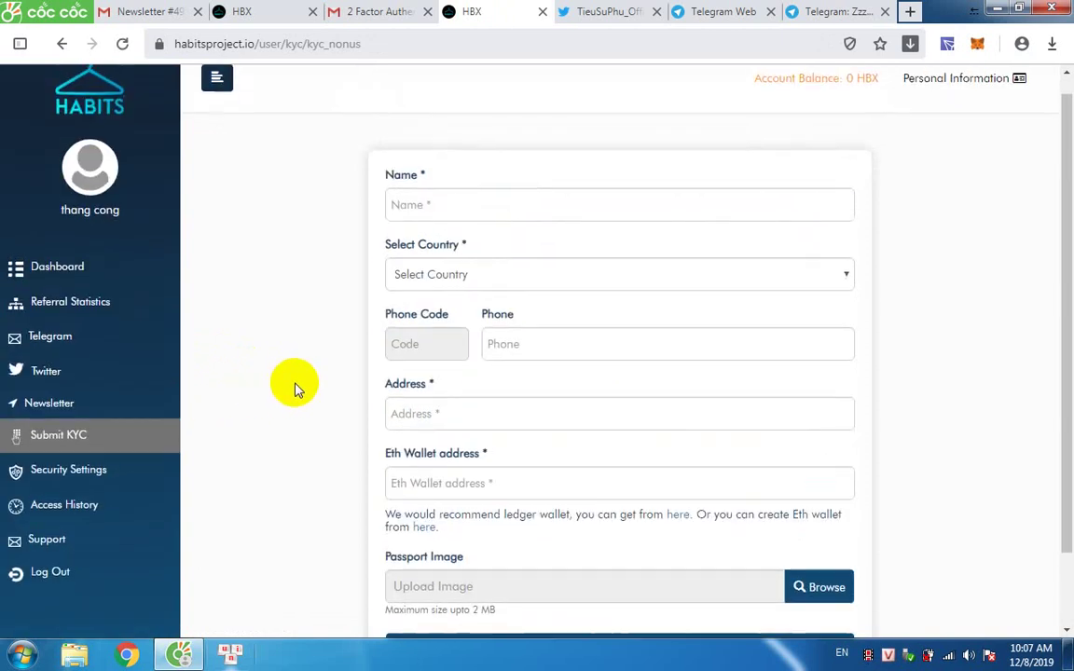
{"action": "left_click", "coordinate": [438, 224]}
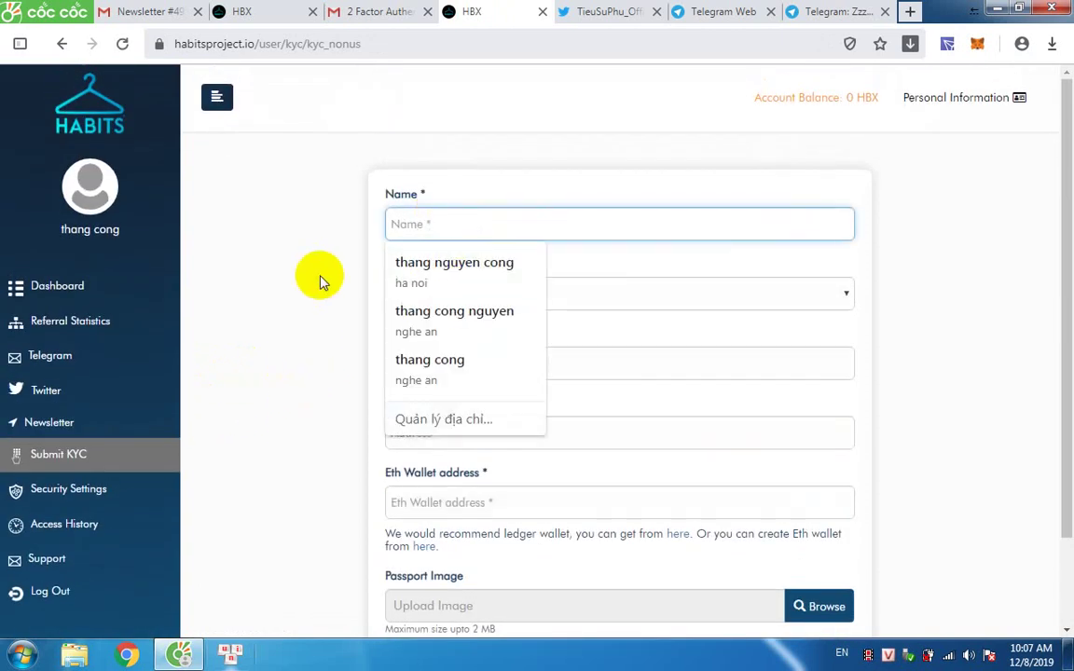
{"action": "left_click", "coordinate": [363, 269]}
{"action": "left_click", "coordinate": [450, 227]}
{"action": "left_click", "coordinate": [449, 264]}
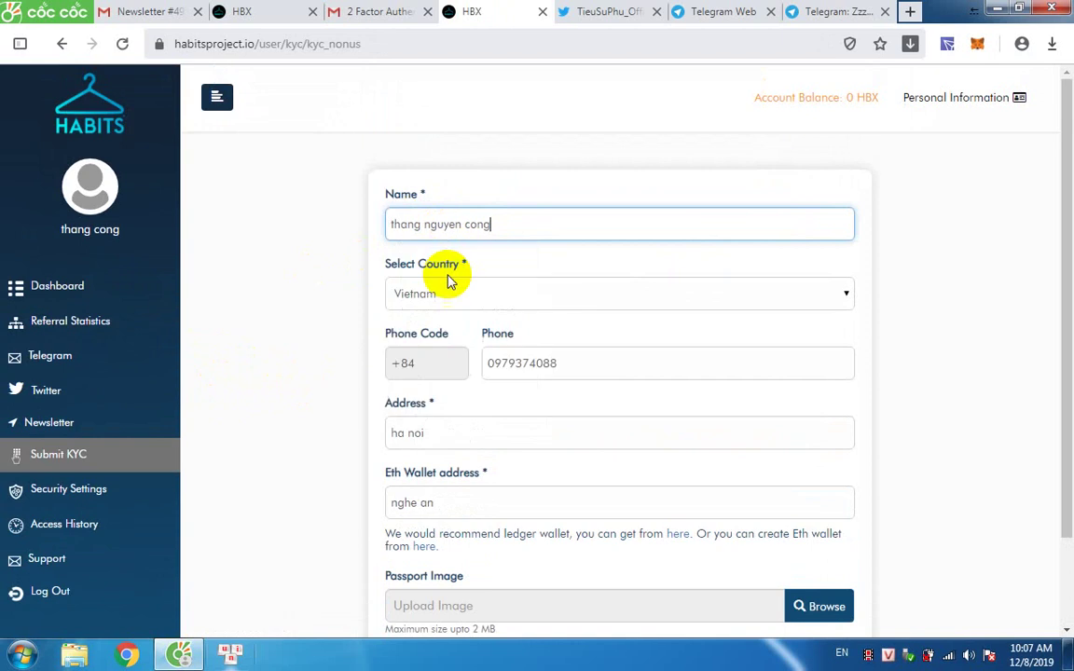
{"action": "left_click", "coordinate": [424, 303]}
{"action": "left_click", "coordinate": [312, 310]}
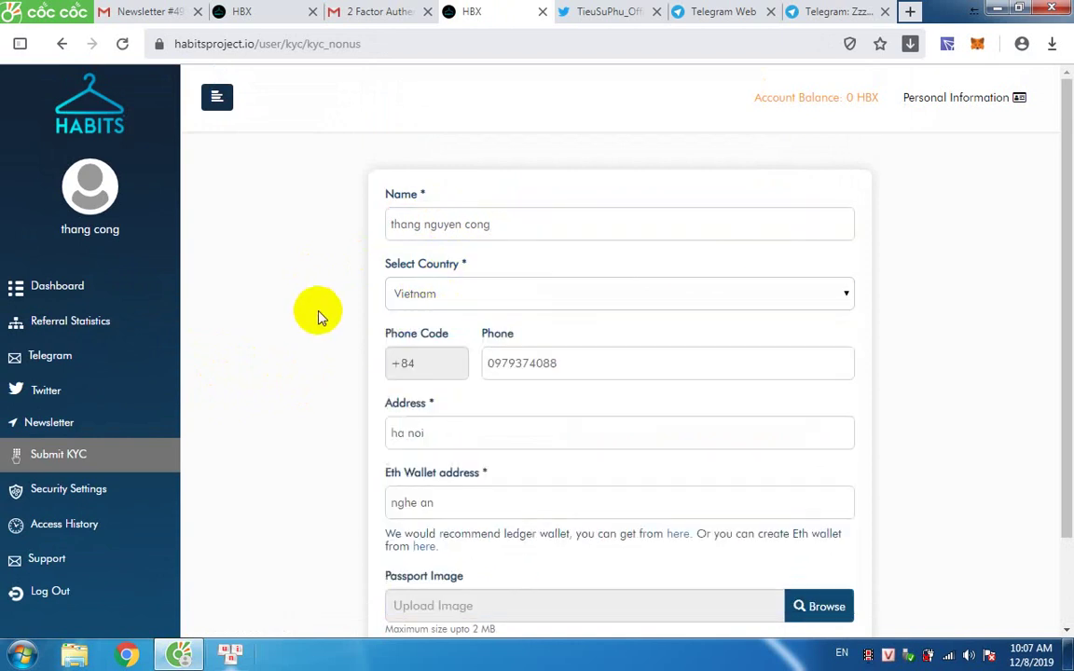
Correct the KYC Address field using a saved autofill suggestion.
{"action": "scroll", "coordinate": [418, 349], "scroll_direction": "down", "scroll_amount": 2}
{"action": "left_click", "coordinate": [448, 324]}
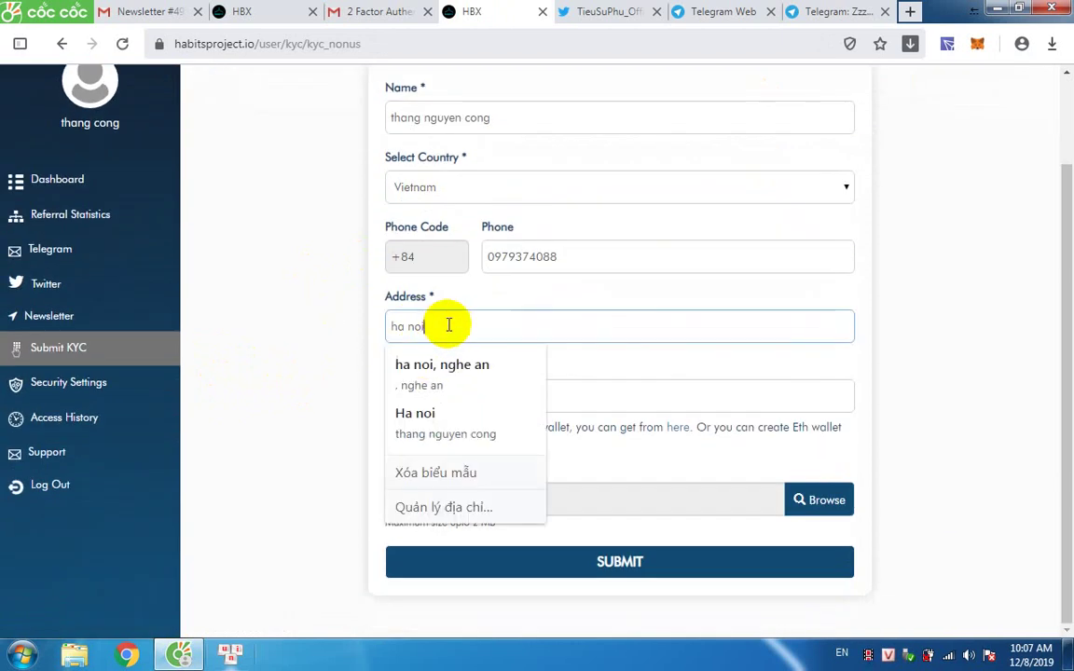
{"action": "left_click", "coordinate": [456, 327]}
{"action": "left_click", "coordinate": [459, 386]}
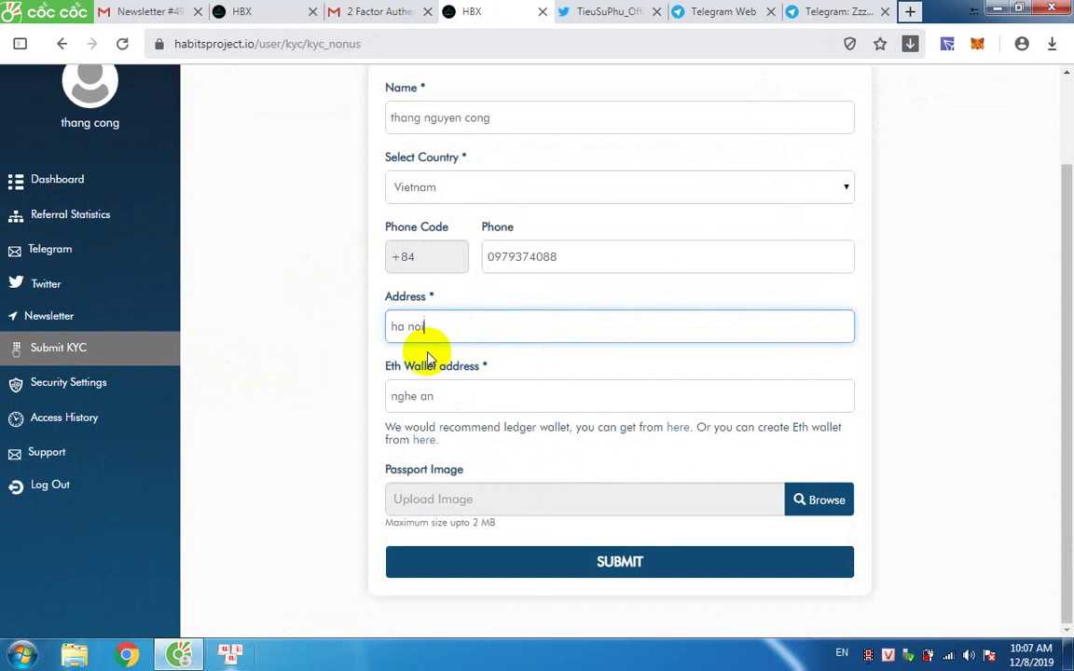
{"action": "double_click", "coordinate": [438, 333]}
{"action": "type", "text": "Nghe"}
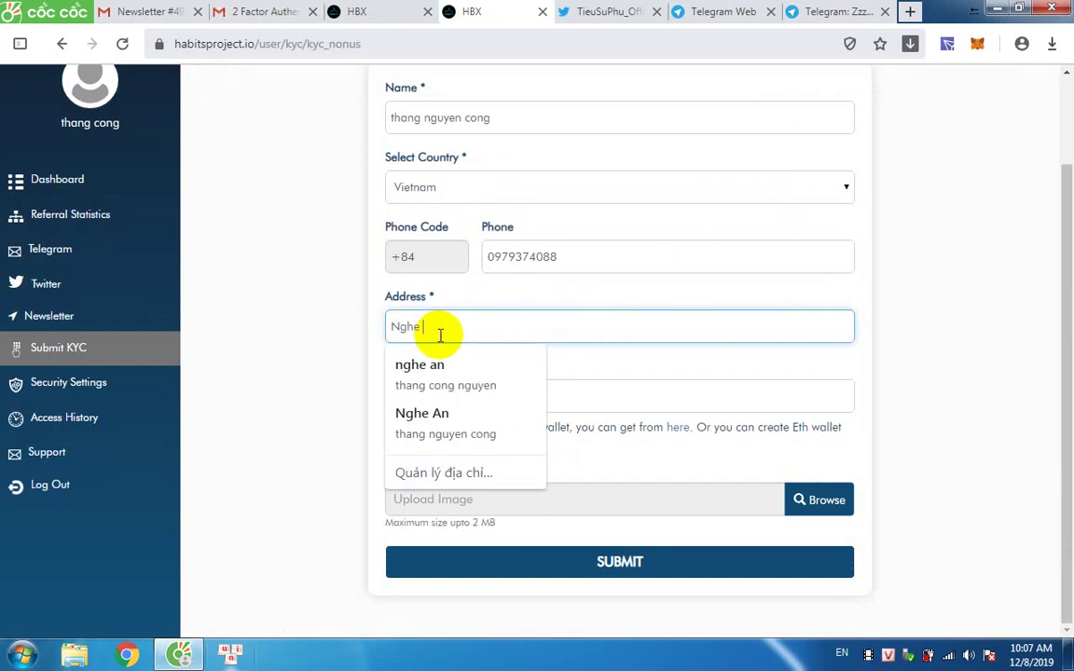
{"action": "left_click", "coordinate": [426, 422]}
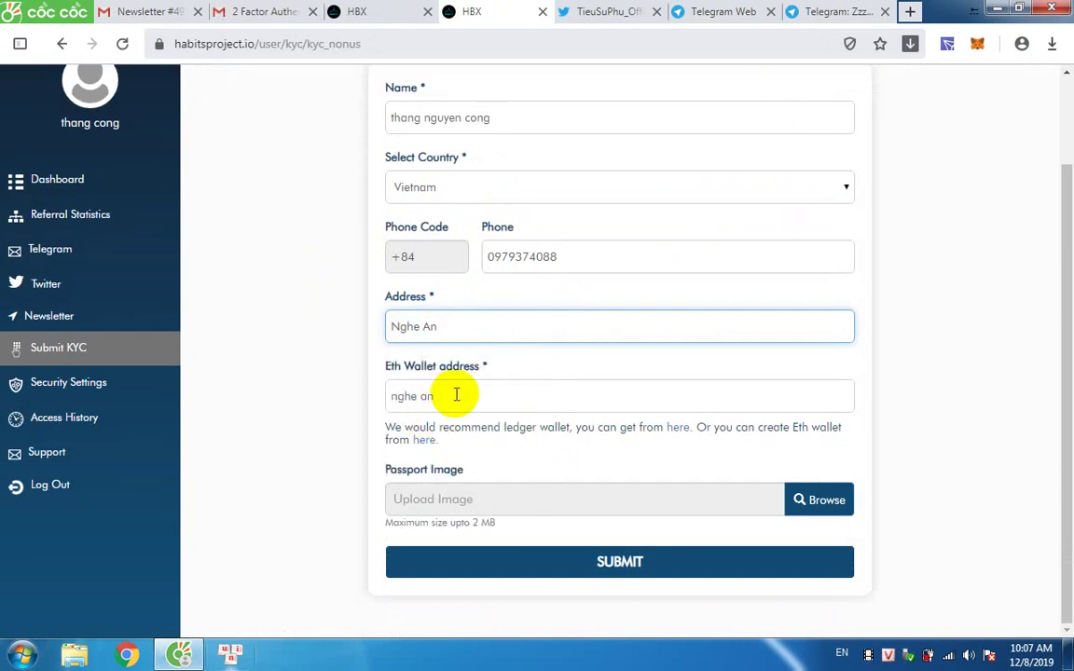
Clear the wrong text from the Eth Wallet address field.
{"action": "triple_click", "coordinate": [456, 393]}
{"action": "key", "text": "BackSpace"}
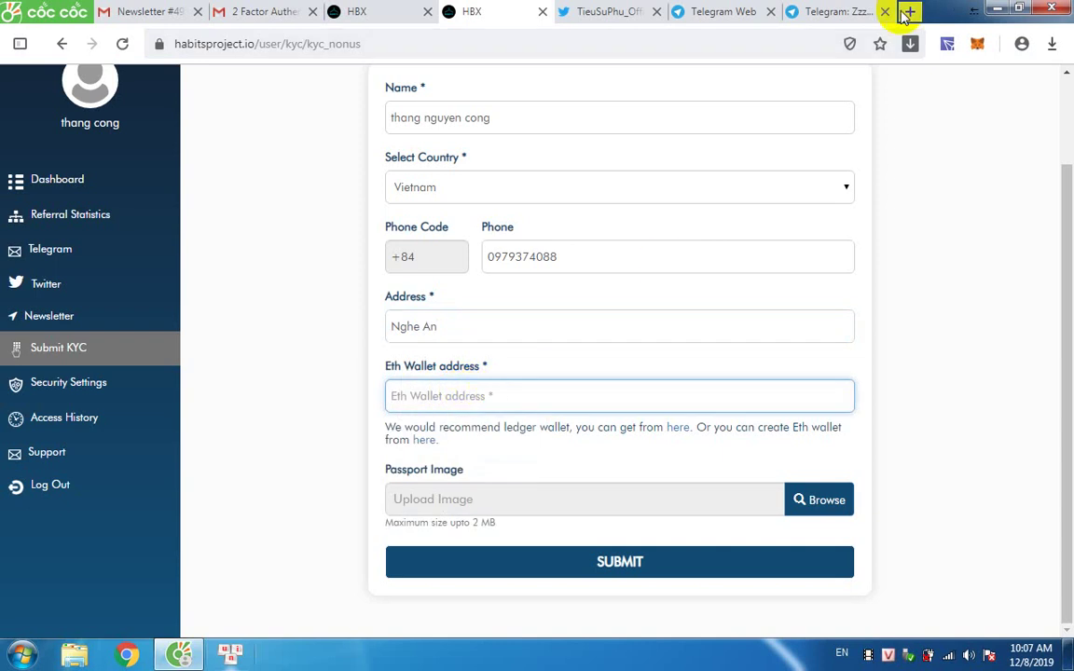
{"action": "left_click", "coordinate": [908, 13]}
Open the wallet's Ethplorer page from the 'eth' suggestion and copy the address from the URL.
{"action": "type", "text": "eth"}
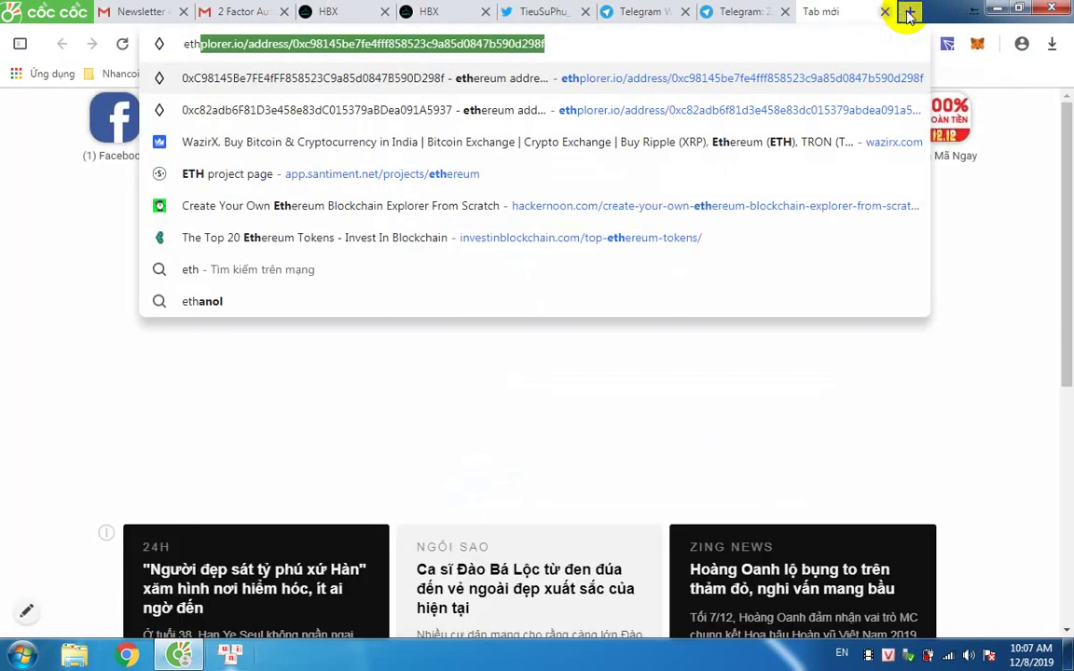
{"action": "key", "text": "Down"}
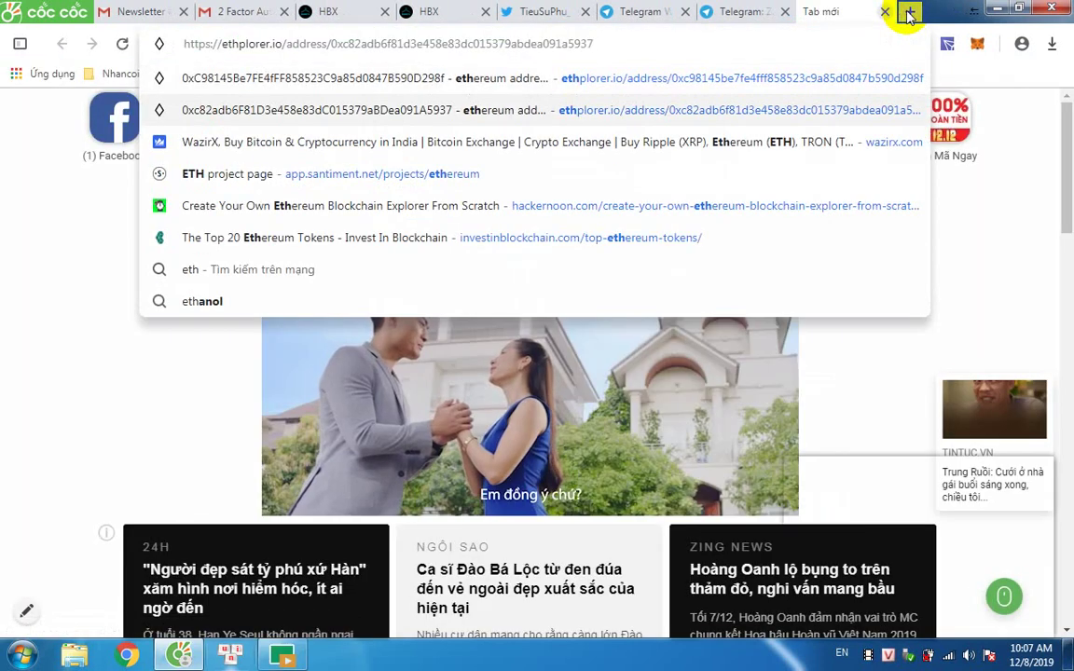
{"action": "key", "text": "Return"}
{"action": "left_click_drag", "start_coordinate": [283, 44], "coordinate": [587, 43]}
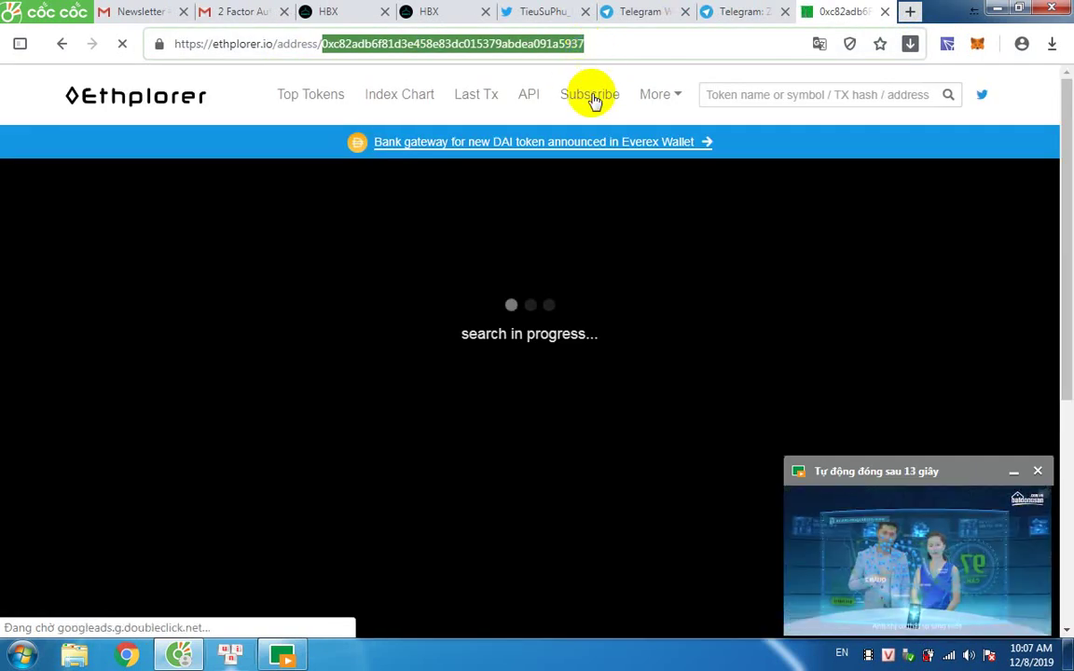
{"action": "key", "text": "ctrl+c"}
{"action": "left_click", "coordinate": [433, 13]}
Paste the copied Ethereum address into the Eth Wallet address field and dismiss the ad popup.
{"action": "key", "text": "ctrl+v"}
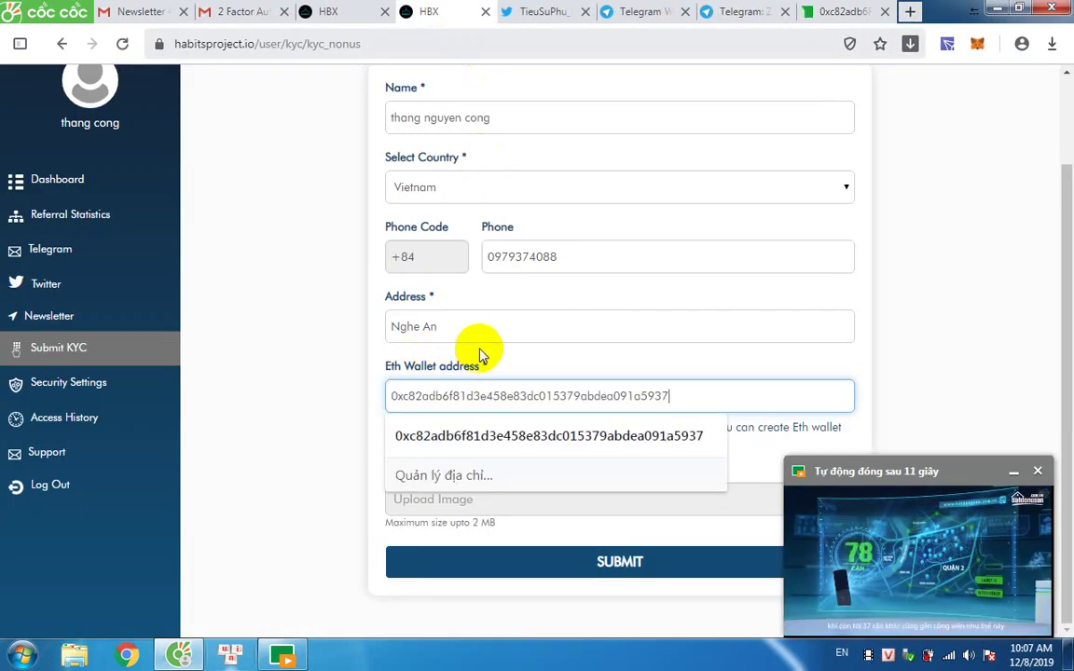
{"action": "left_click", "coordinate": [456, 435]}
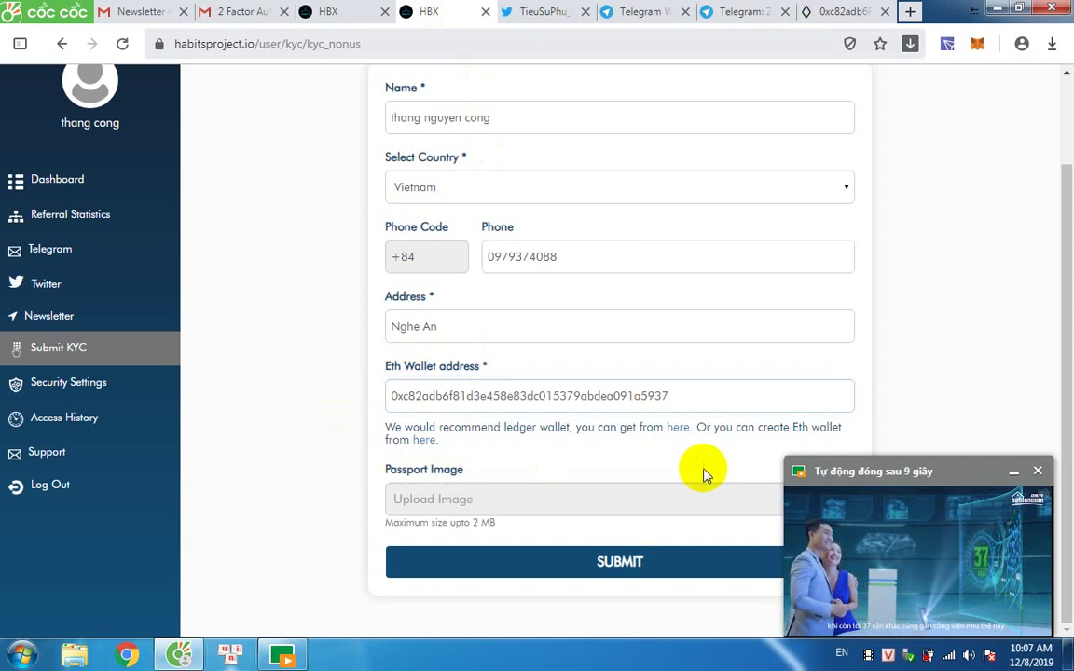
{"action": "left_click", "coordinate": [1037, 471]}
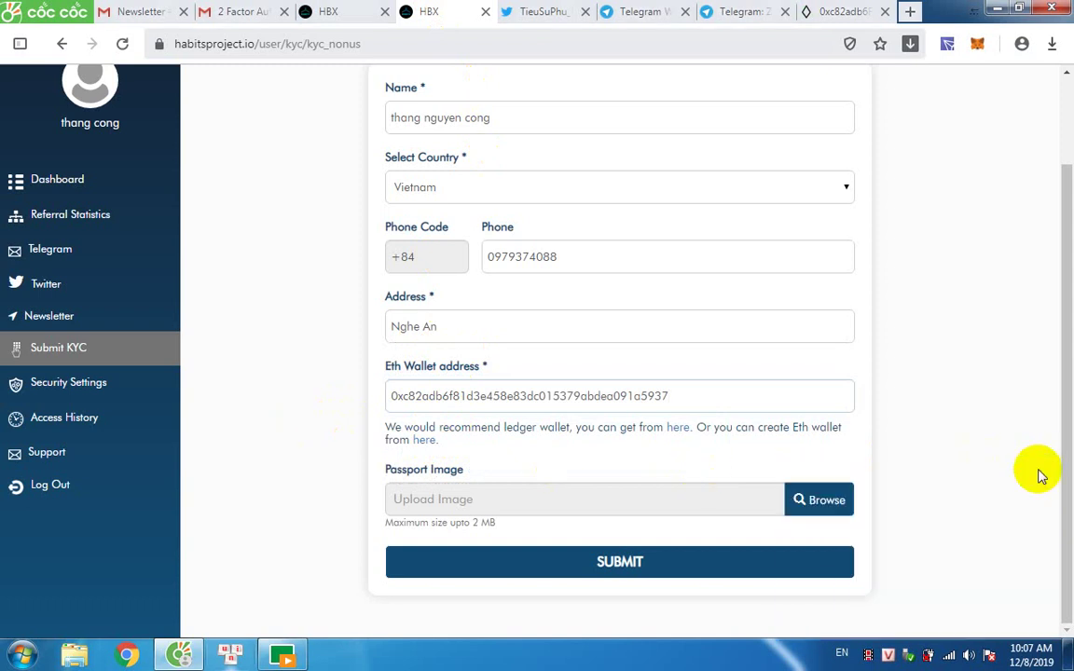
Attach the passport JPG from the Desktop folder and submit the KYC form.
{"action": "left_click", "coordinate": [820, 501]}
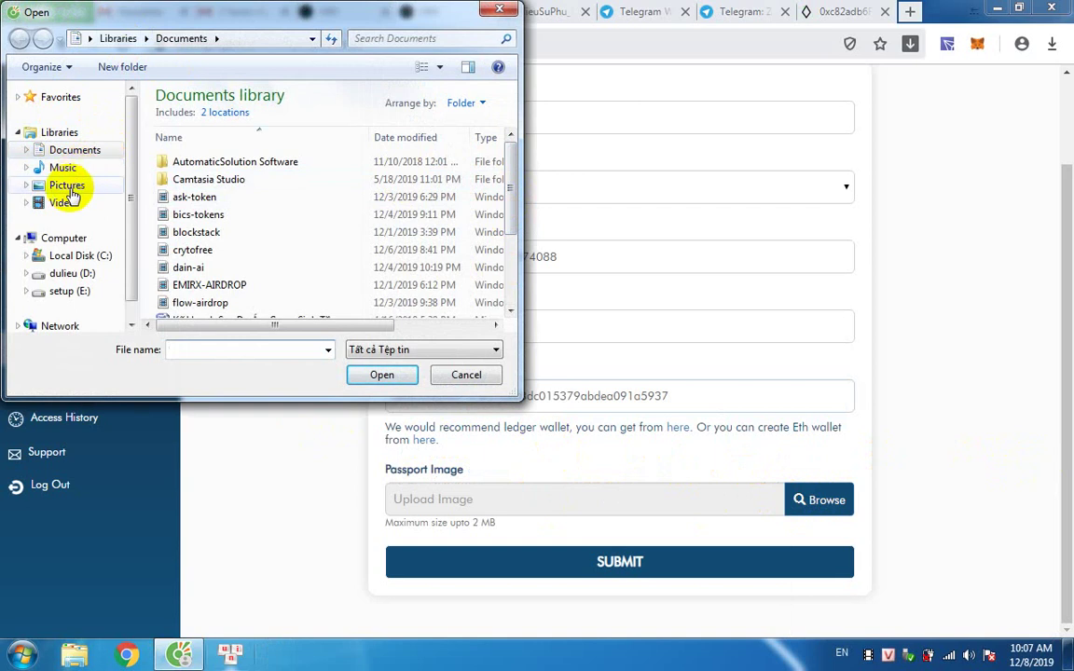
{"action": "left_click", "coordinate": [89, 39]}
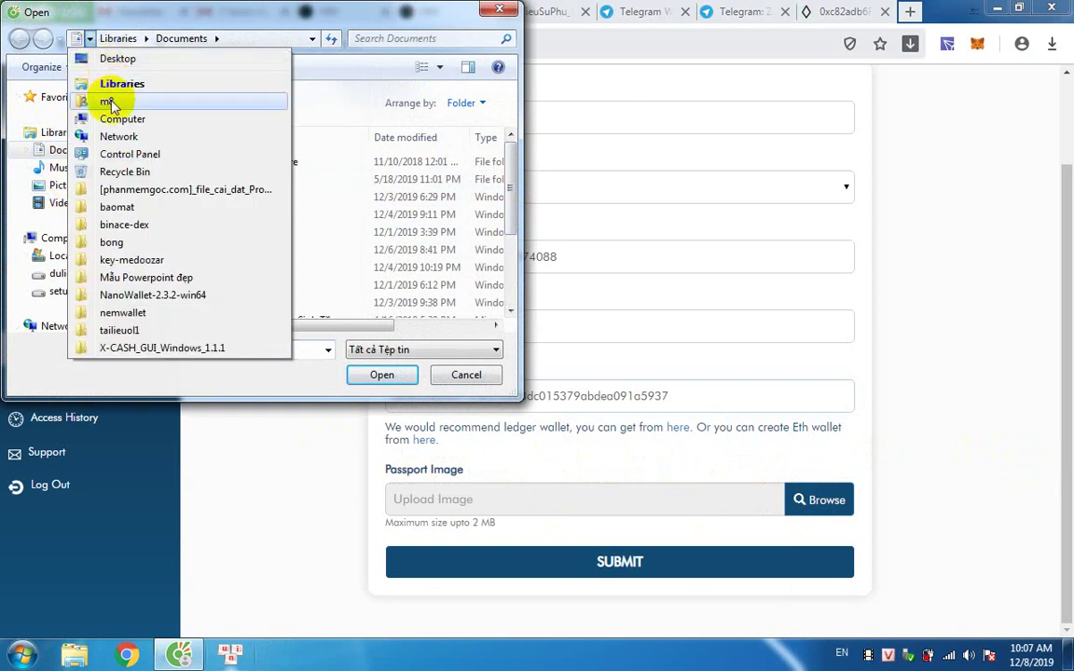
{"action": "left_click", "coordinate": [116, 59]}
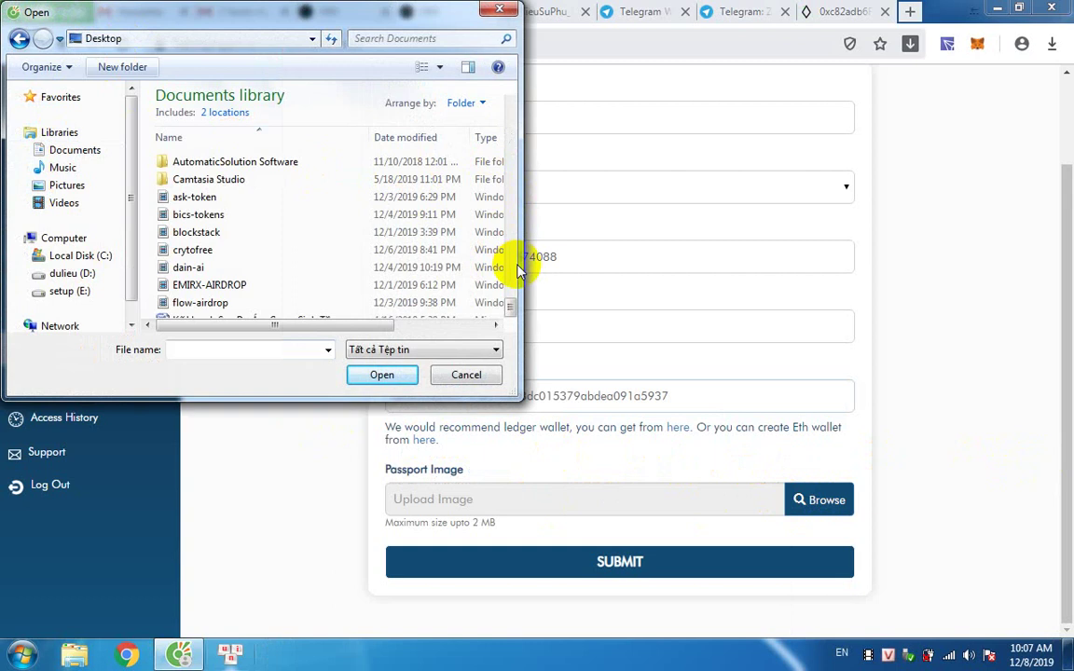
{"action": "left_click_drag", "start_coordinate": [510, 317], "coordinate": [513, 200]}
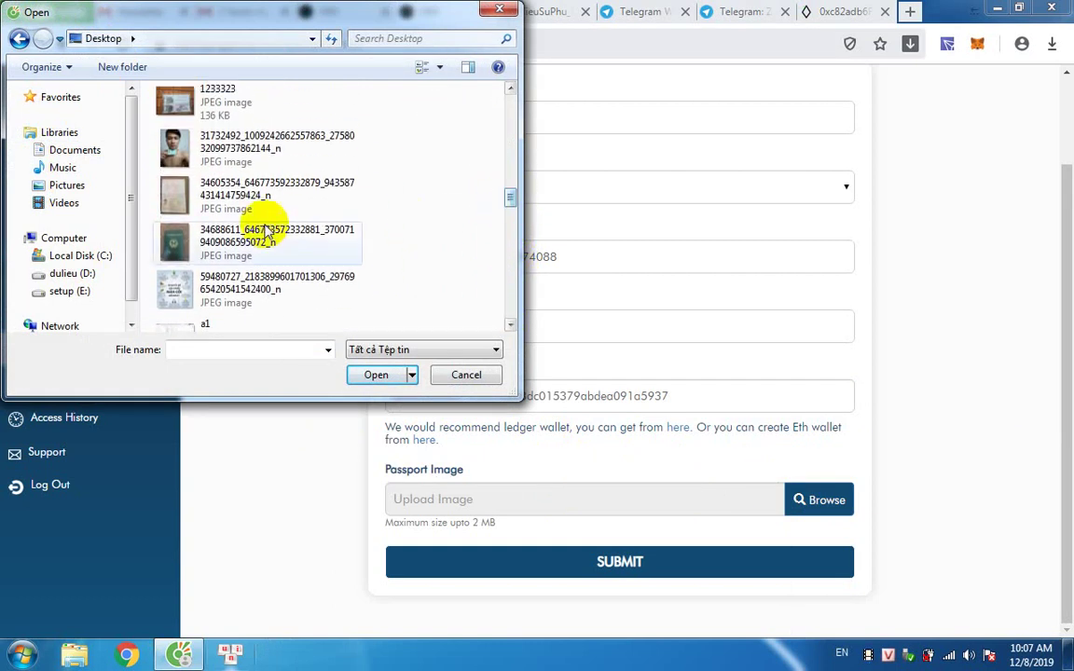
{"action": "left_click", "coordinate": [210, 185]}
{"action": "left_click", "coordinate": [376, 374]}
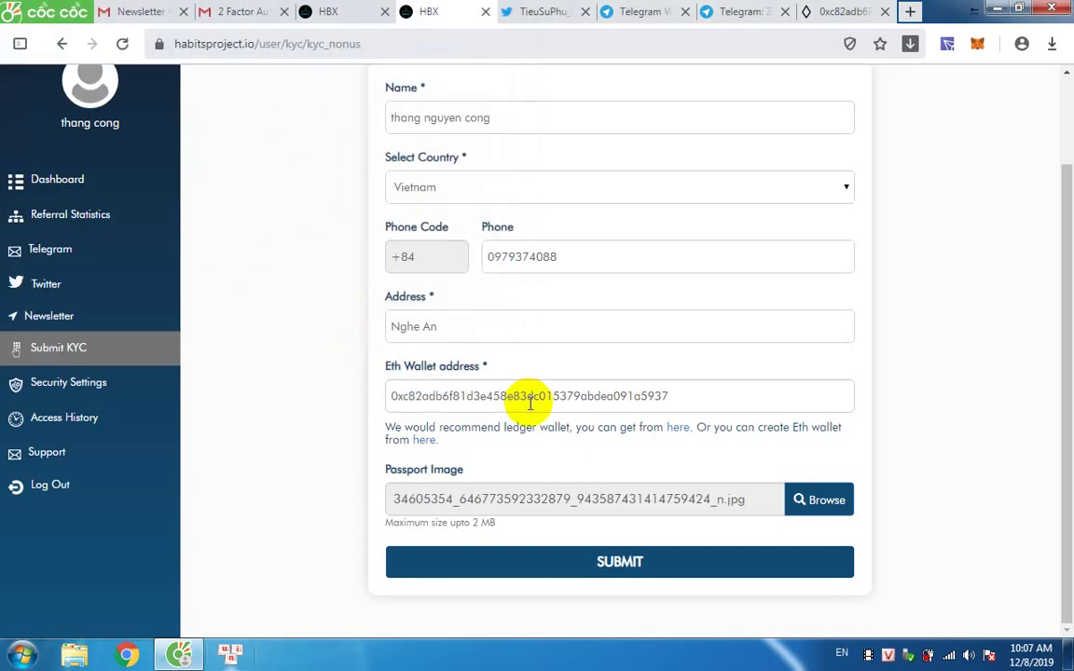
{"action": "left_click", "coordinate": [593, 564]}
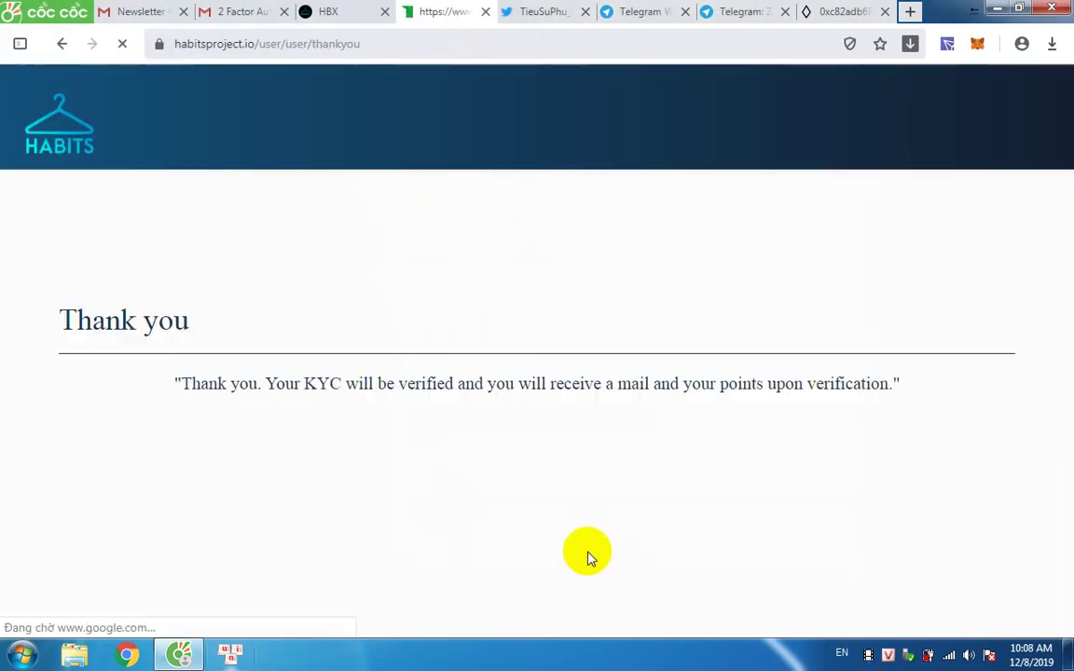
Review the KYC Thank you message and the dashboard tasks, then open Referral Statistics.
{"action": "left_click_drag", "start_coordinate": [479, 360], "coordinate": [639, 485]}
{"action": "left_click", "coordinate": [579, 520]}
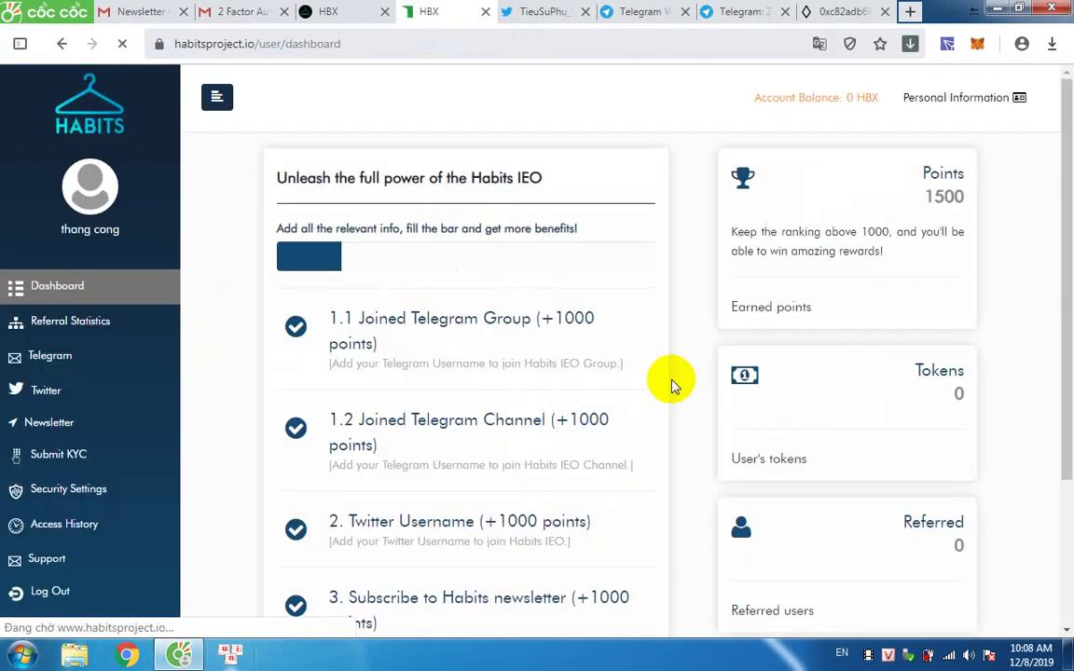
{"action": "scroll", "coordinate": [700, 489], "scroll_direction": "down", "scroll_amount": 3}
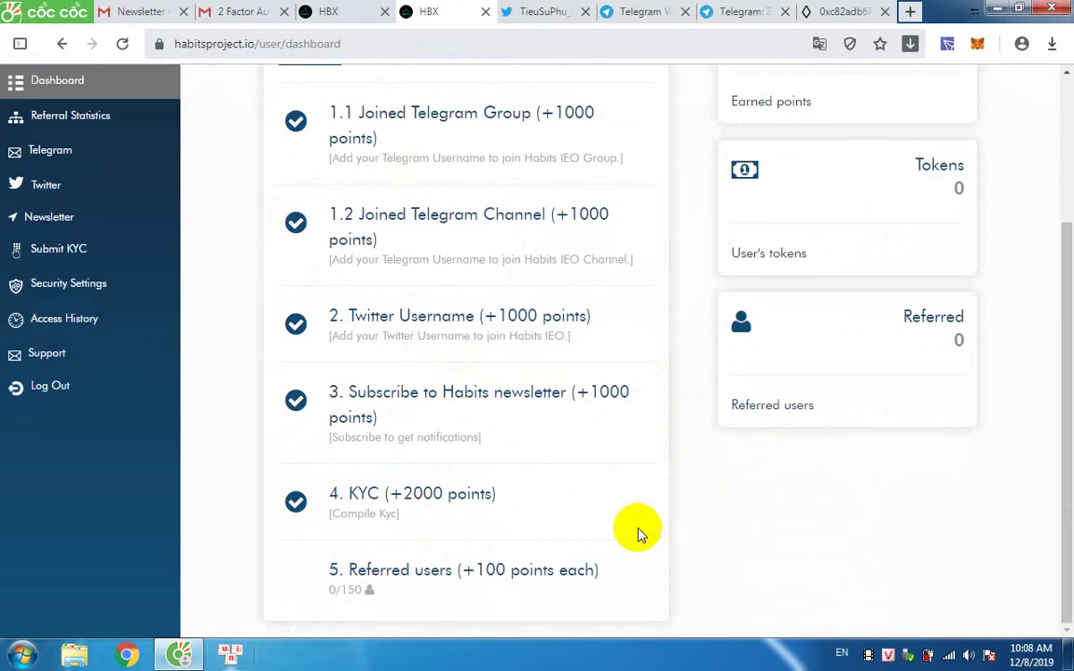
{"action": "scroll", "coordinate": [467, 544], "scroll_direction": "up", "scroll_amount": 2}
{"action": "scroll", "coordinate": [470, 548], "scroll_direction": "down", "scroll_amount": 1}
{"action": "scroll", "coordinate": [471, 547], "scroll_direction": "up", "scroll_amount": 3}
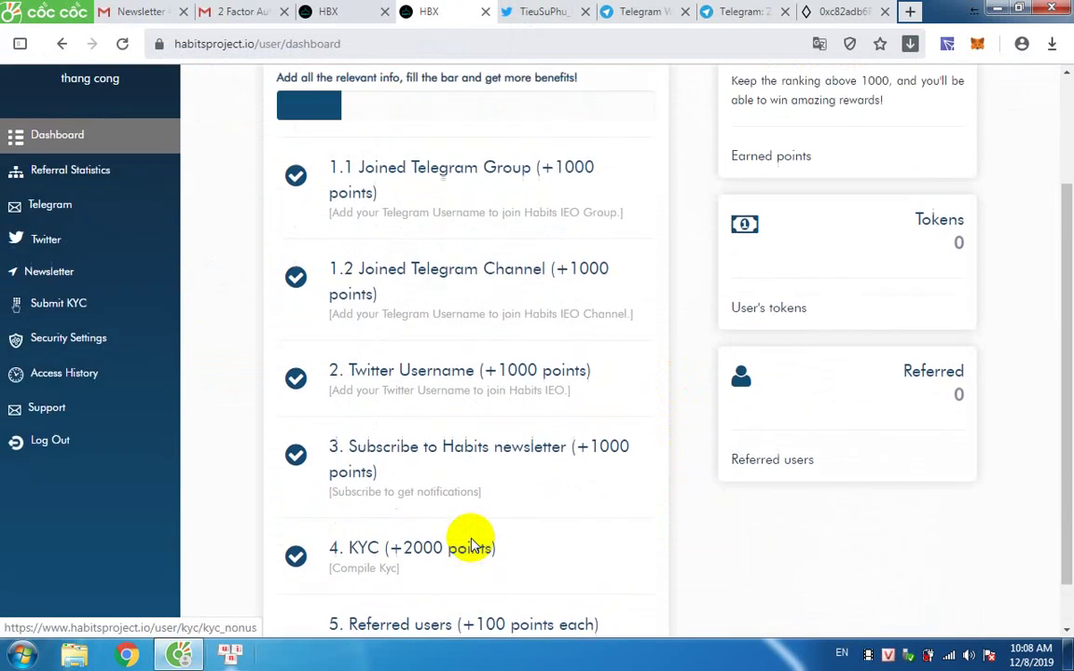
{"action": "scroll", "coordinate": [474, 541], "scroll_direction": "down", "scroll_amount": 3}
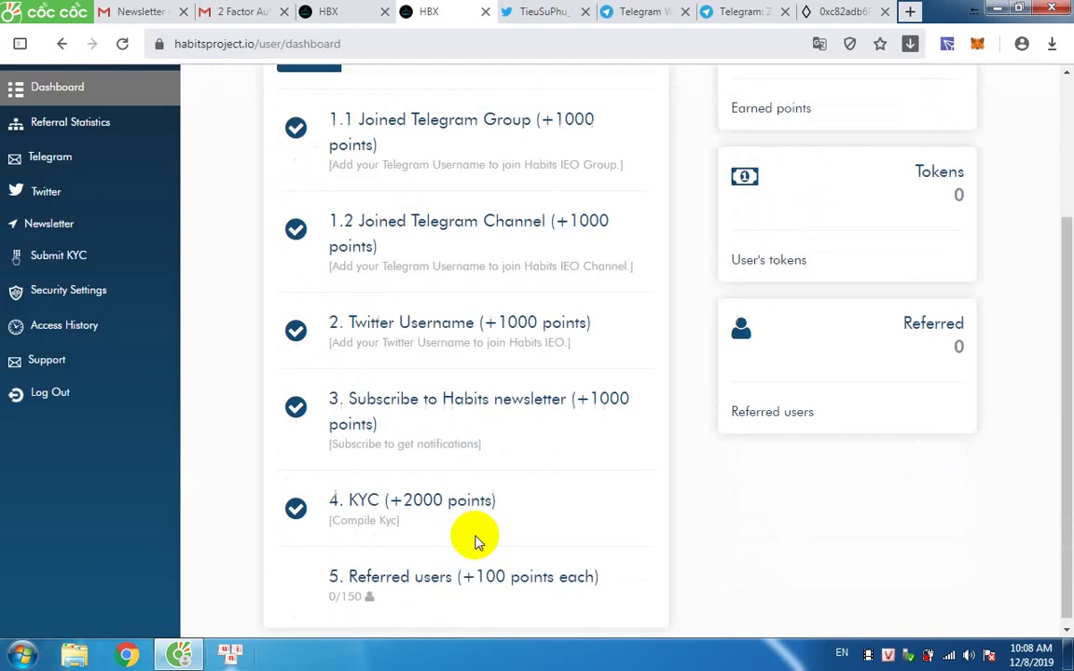
{"action": "left_click", "coordinate": [429, 582]}
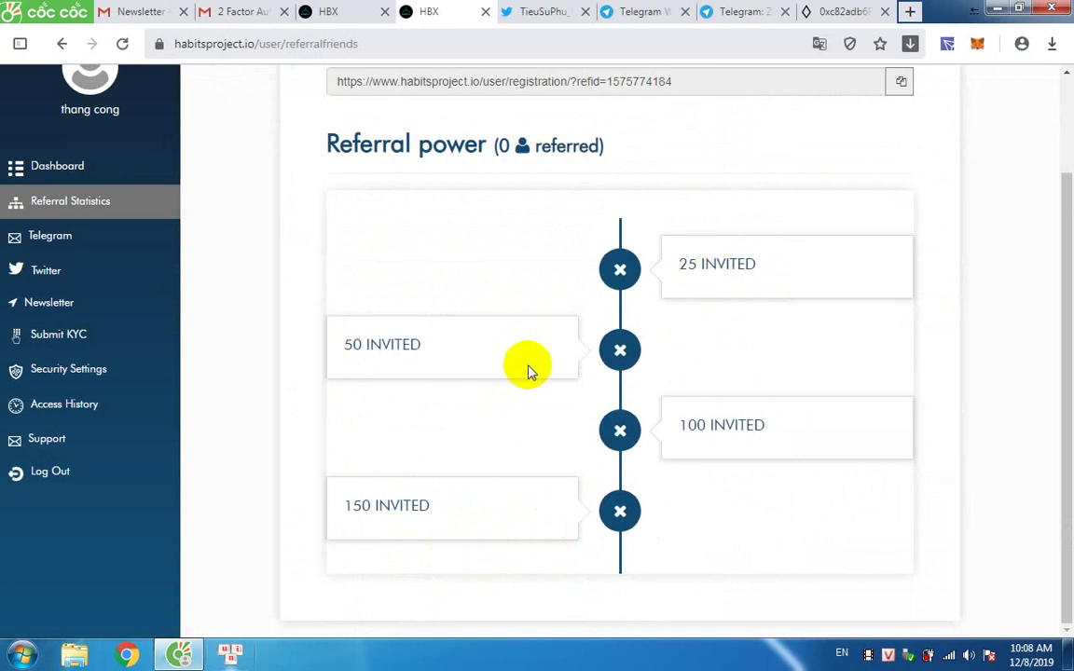
Copy the account's referral link on Referral Statistics and go back to the dashboard.
{"action": "scroll", "coordinate": [483, 506], "scroll_direction": "up", "scroll_amount": 2}
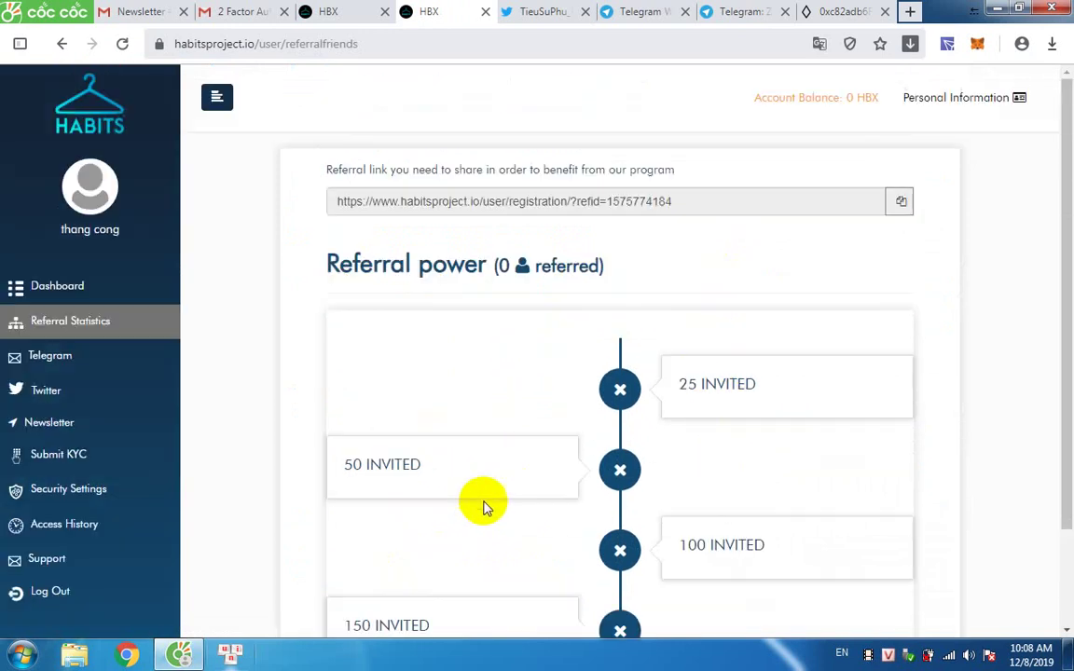
{"action": "left_click", "coordinate": [900, 203]}
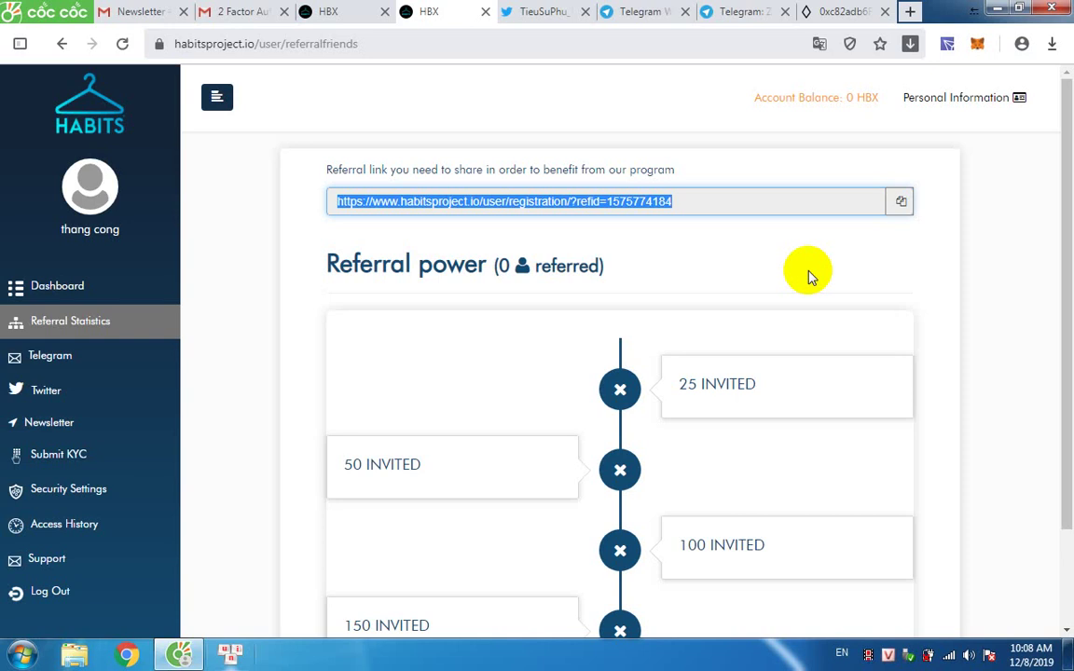
{"action": "left_click", "coordinate": [74, 288]}
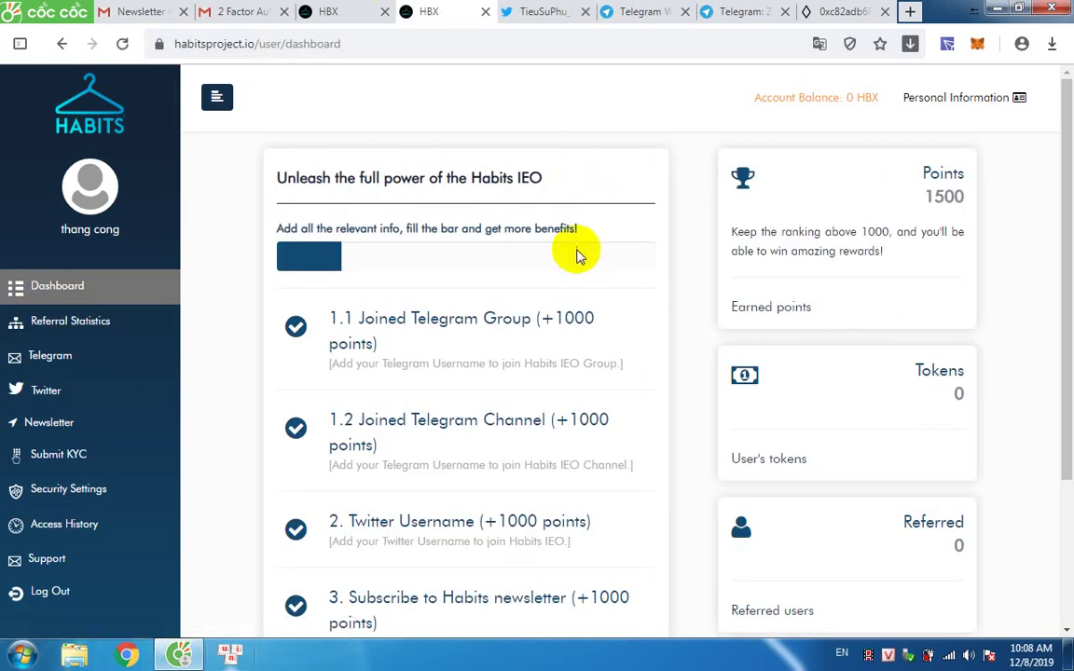
Close the Twitter, both Telegram and the Ethplorer tabs, leaving the dashboard at 1500 points.
{"action": "scroll", "coordinate": [576, 261], "scroll_direction": "down", "scroll_amount": 2}
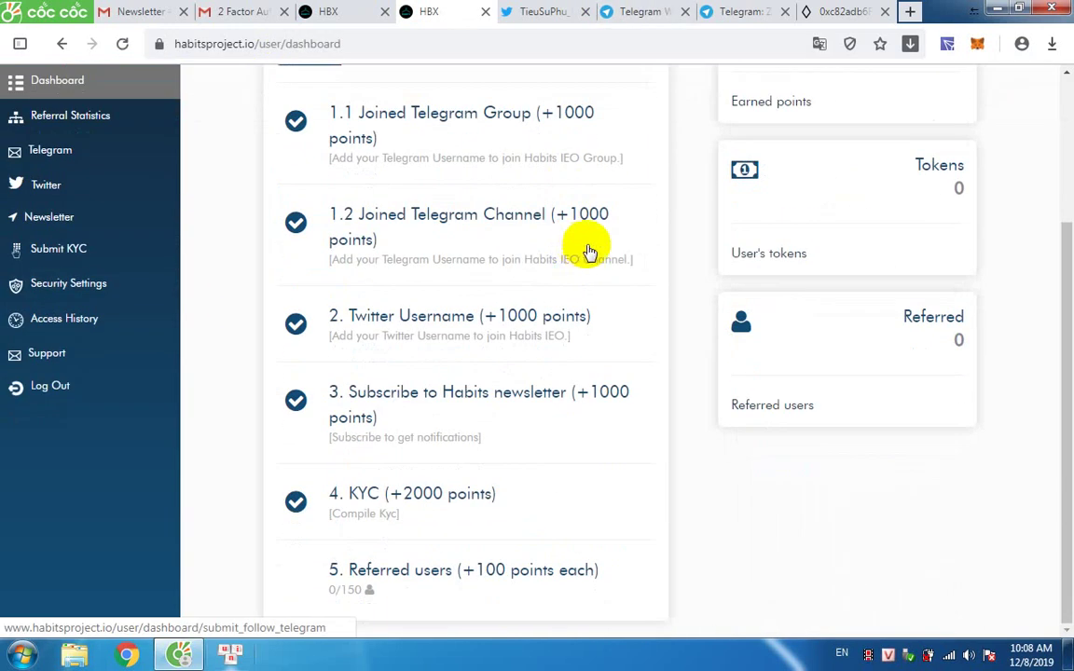
{"action": "scroll", "coordinate": [616, 261], "scroll_direction": "up", "scroll_amount": 2}
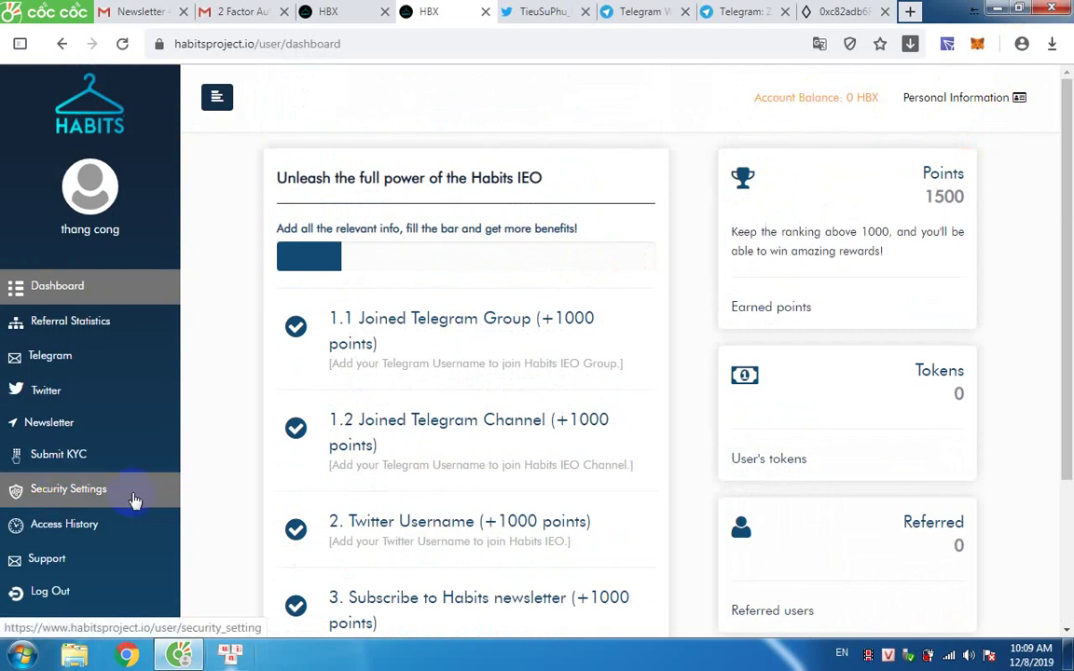
{"action": "left_click", "coordinate": [554, 9]}
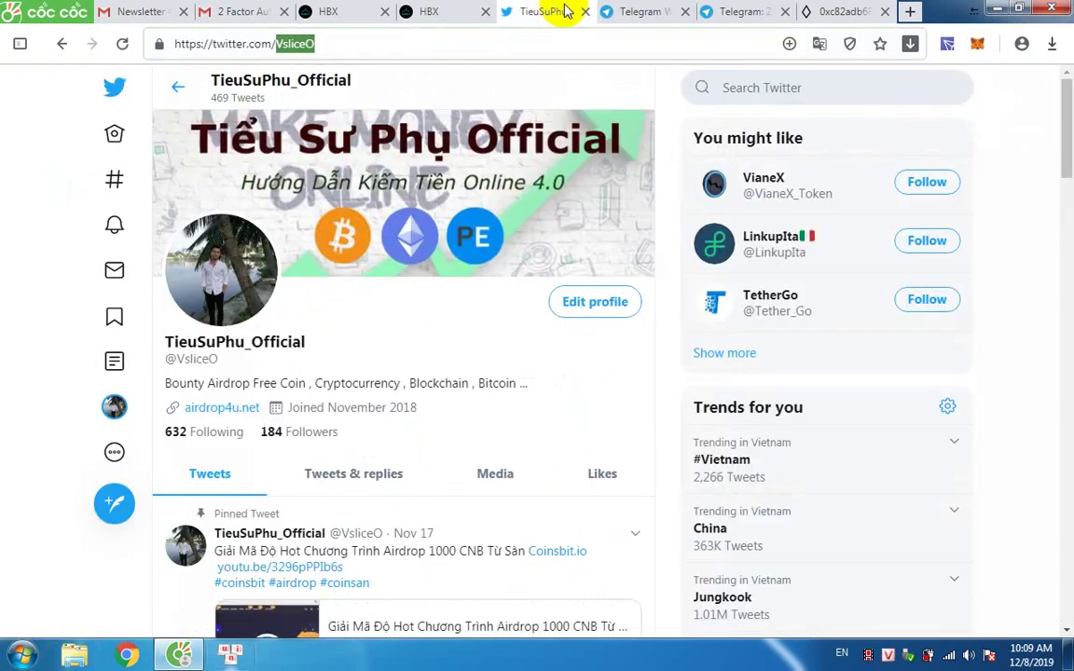
{"action": "left_click", "coordinate": [585, 11]}
{"action": "left_click", "coordinate": [586, 12]}
{"action": "left_click", "coordinate": [585, 12]}
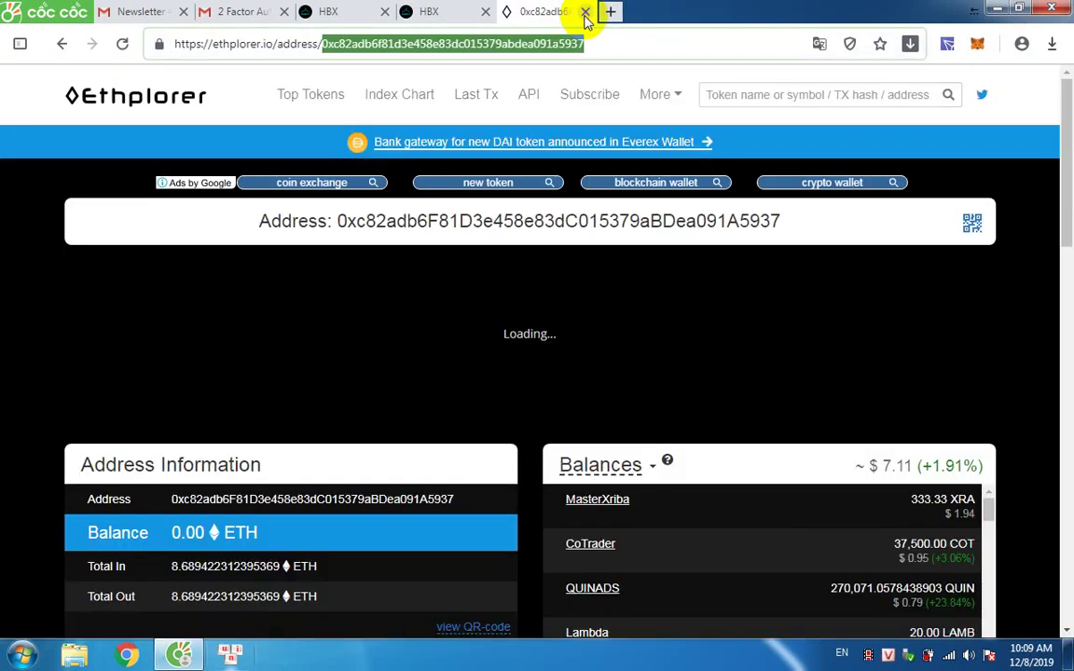
{"action": "left_click", "coordinate": [587, 11]}
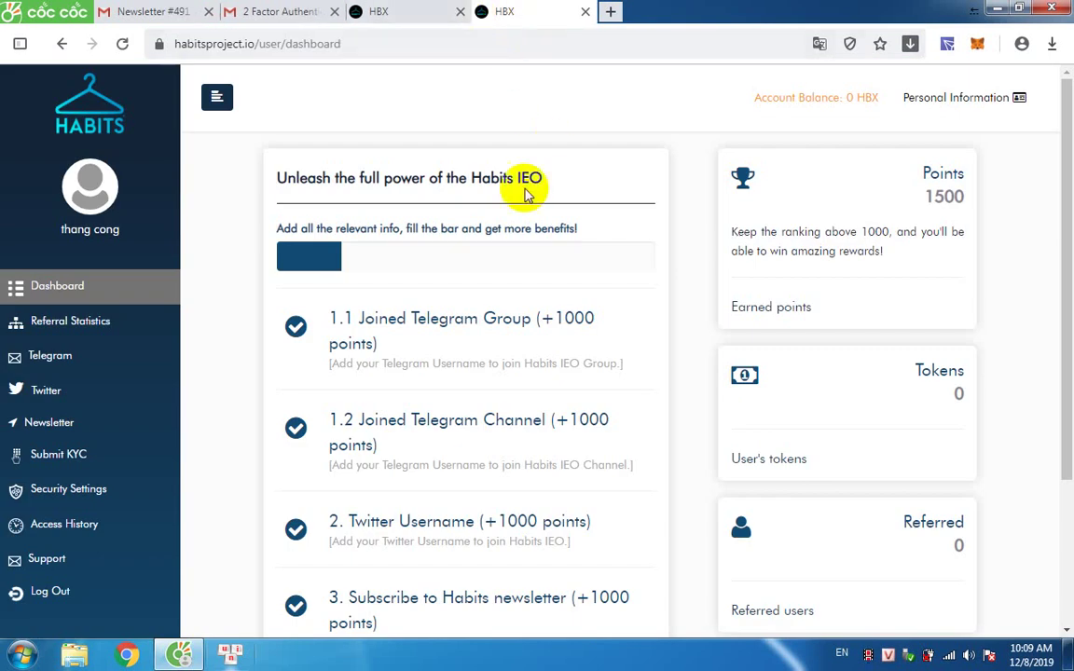
{"action": "scroll", "coordinate": [472, 335], "scroll_direction": "down", "scroll_amount": 2}
{"action": "scroll", "coordinate": [108, 288], "scroll_direction": "up", "scroll_amount": 2}
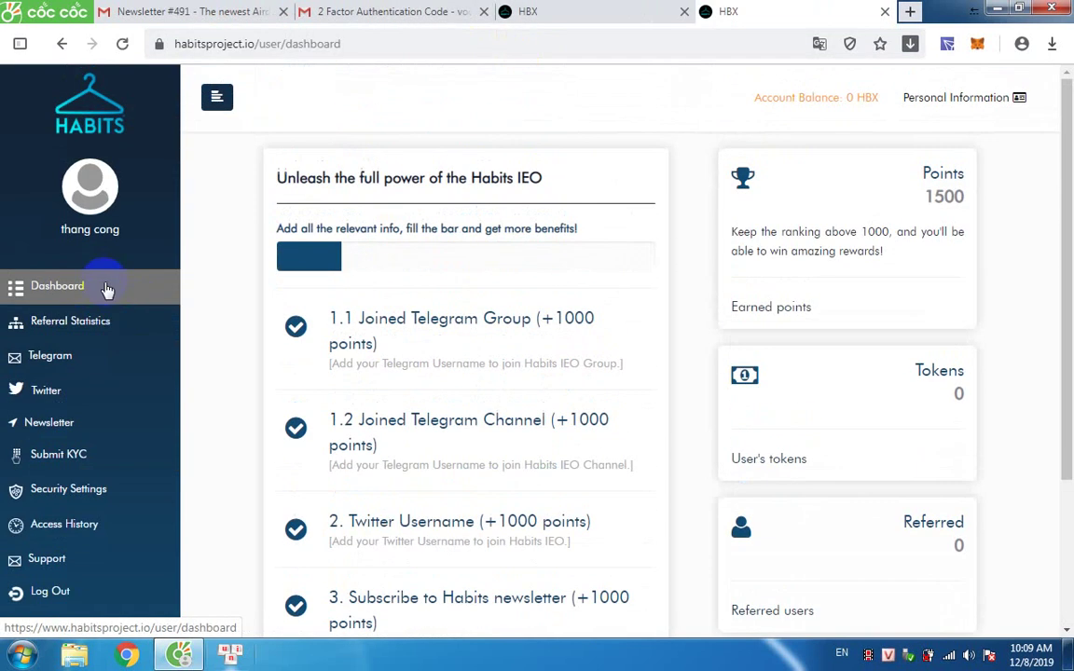
{"action": "scroll", "coordinate": [231, 328], "scroll_direction": "down", "scroll_amount": 2}
{"action": "scroll", "coordinate": [575, 383], "scroll_direction": "up", "scroll_amount": 2}
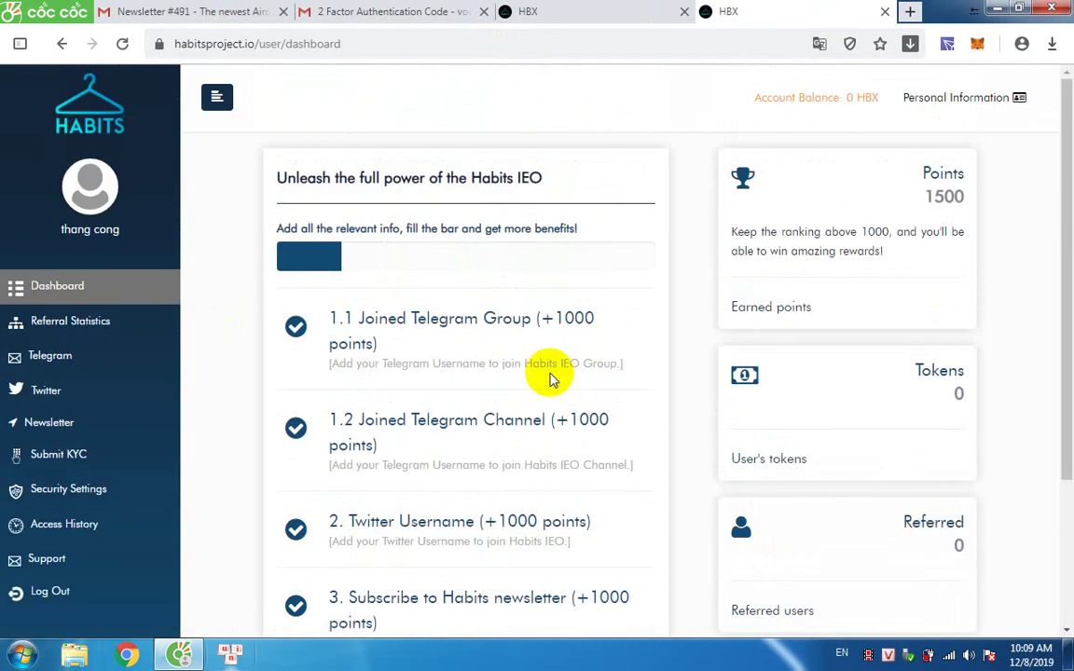